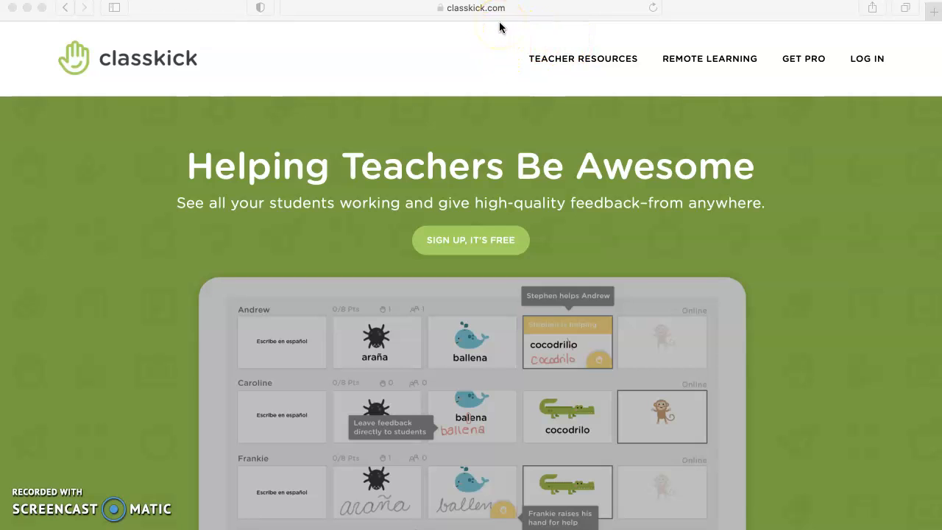
pyautogui.click(524, 15)
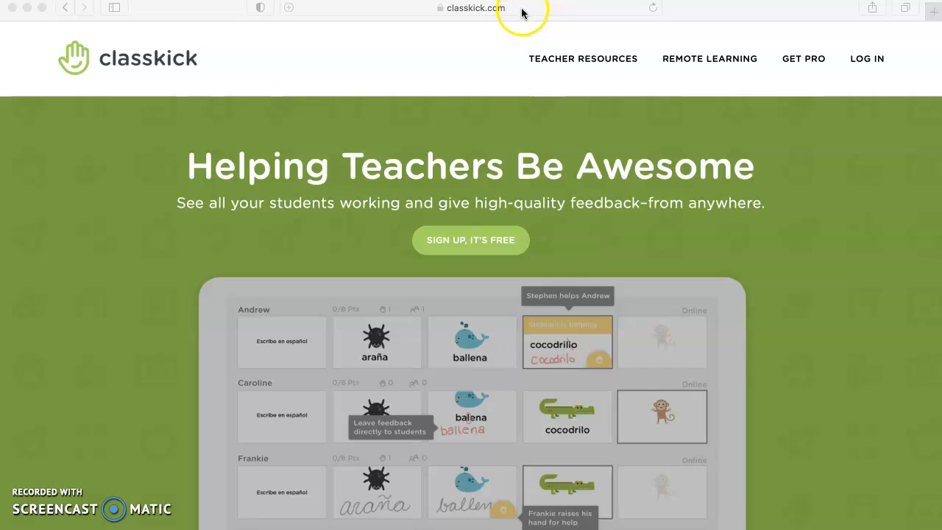
pyautogui.click(525, 163)
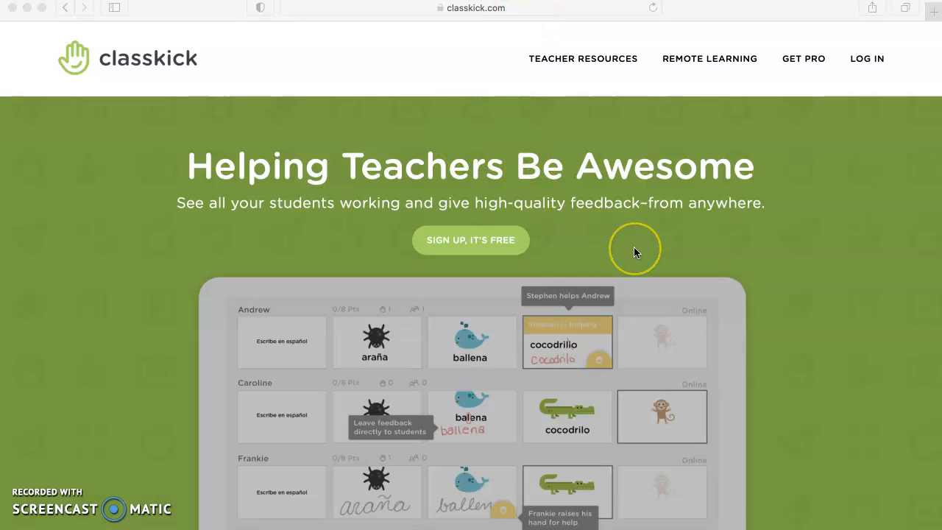
pyautogui.click(527, 30)
pyautogui.click(435, 285)
# - Sign up for a free teacher account with the school Google account, continuing in the current browser
pyautogui.click(489, 248)
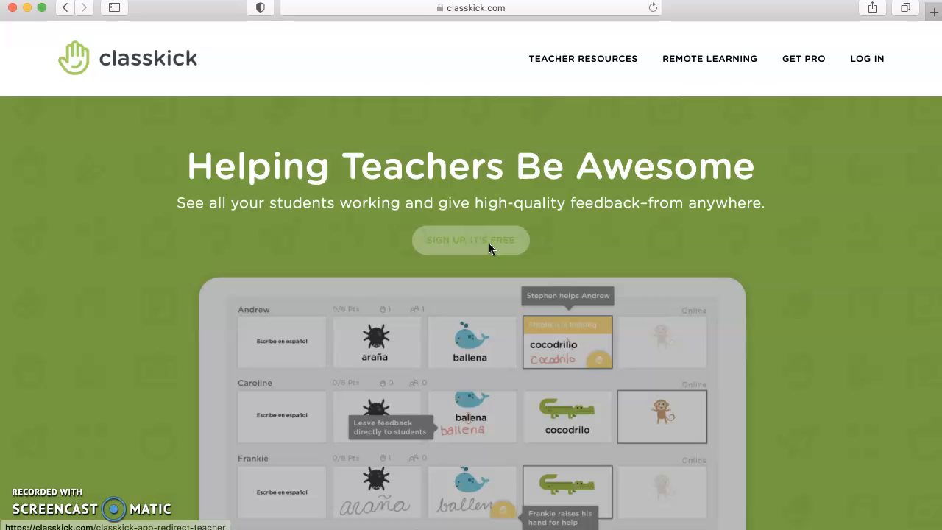
pyautogui.click(463, 237)
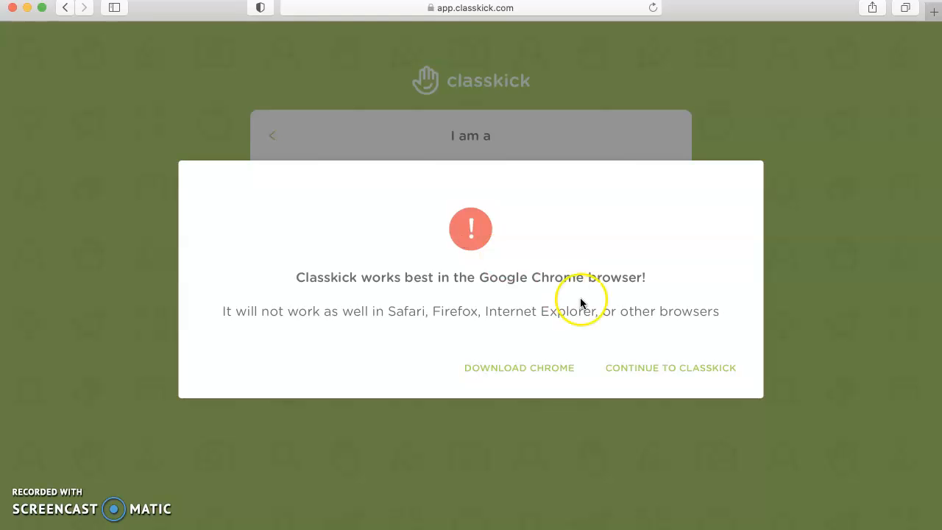
pyautogui.click(640, 368)
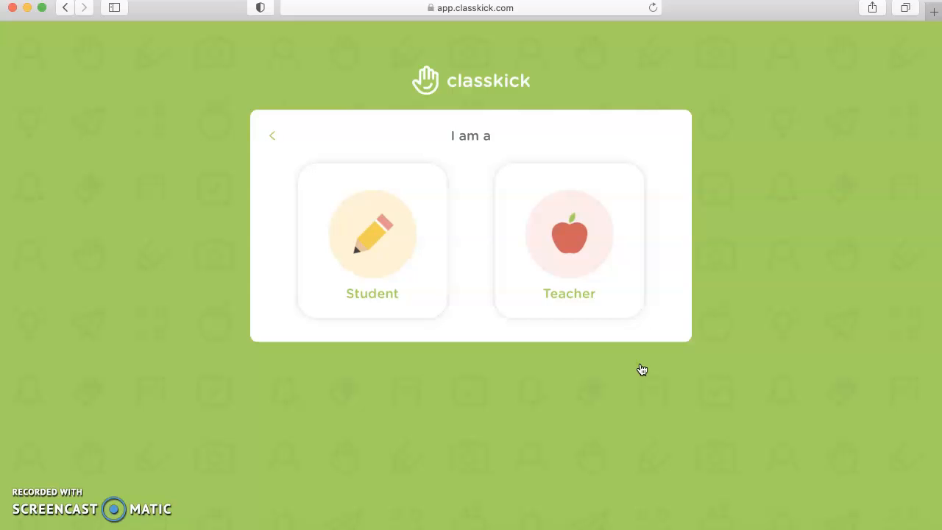
pyautogui.click(595, 315)
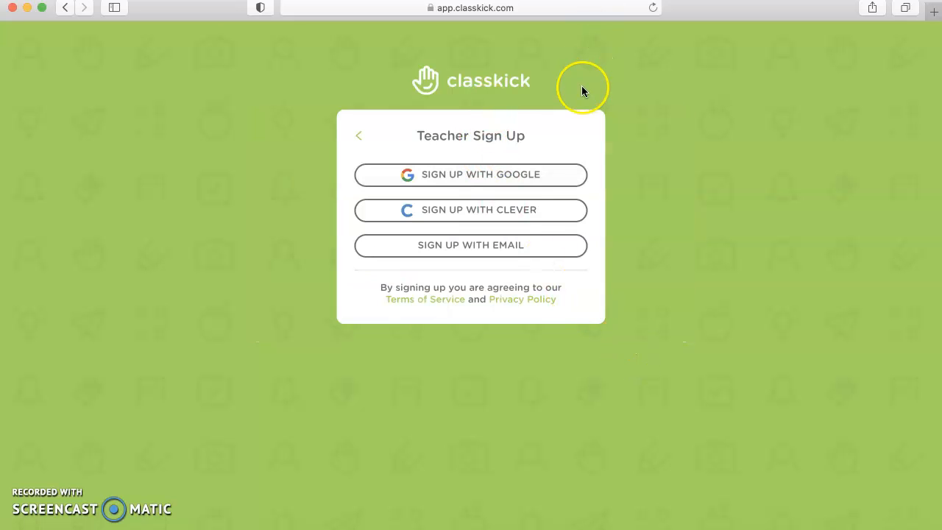
pyautogui.click(519, 177)
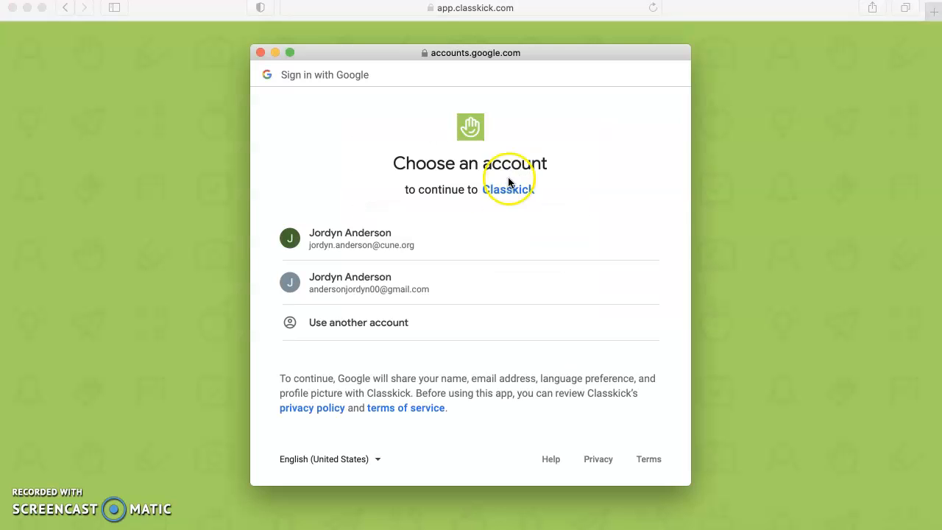
pyautogui.click(368, 232)
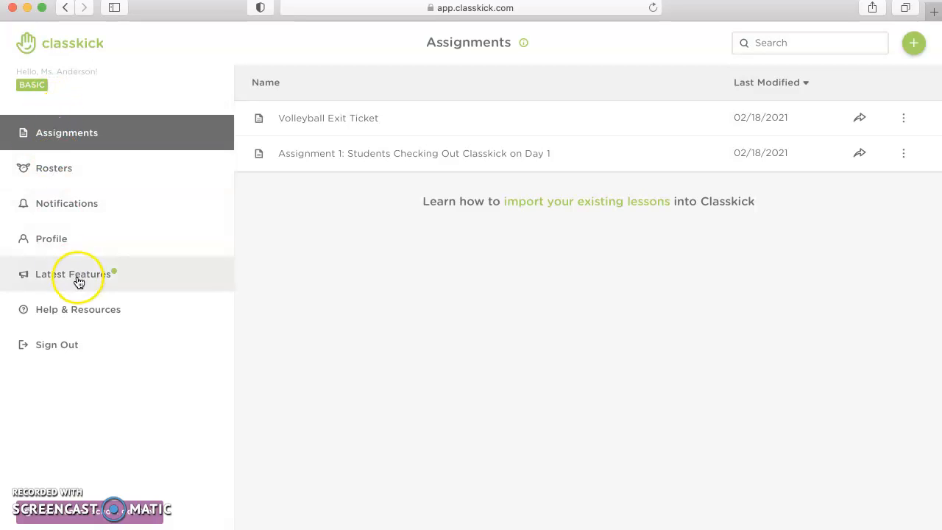
# - Delete the existing Example roster from the rosters list
pyautogui.click(54, 171)
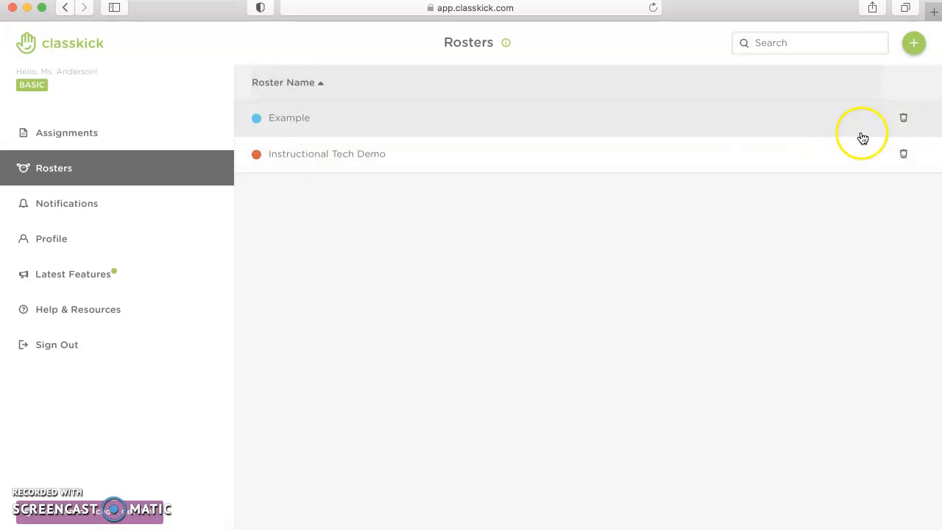
pyautogui.click(904, 118)
pyautogui.click(718, 343)
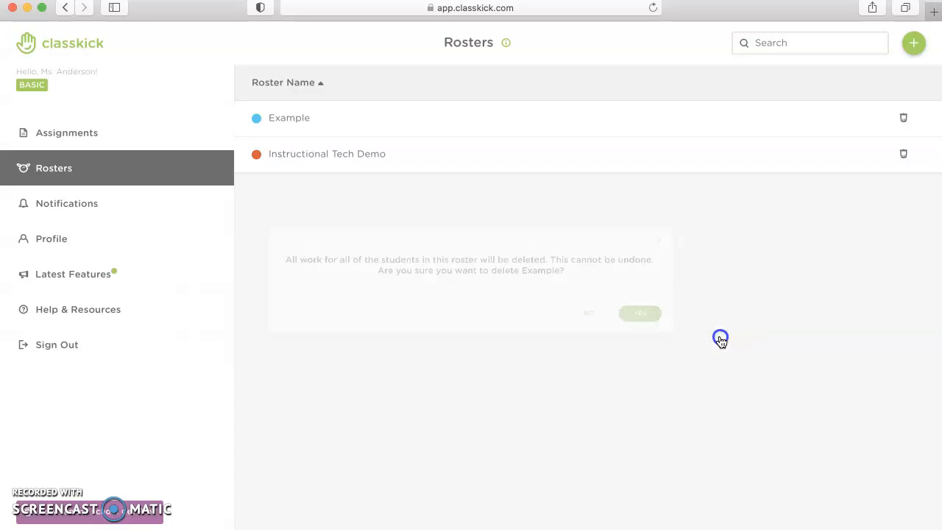
# - Create a new roster named Example with the blue color and return to the rosters list
pyautogui.click(913, 43)
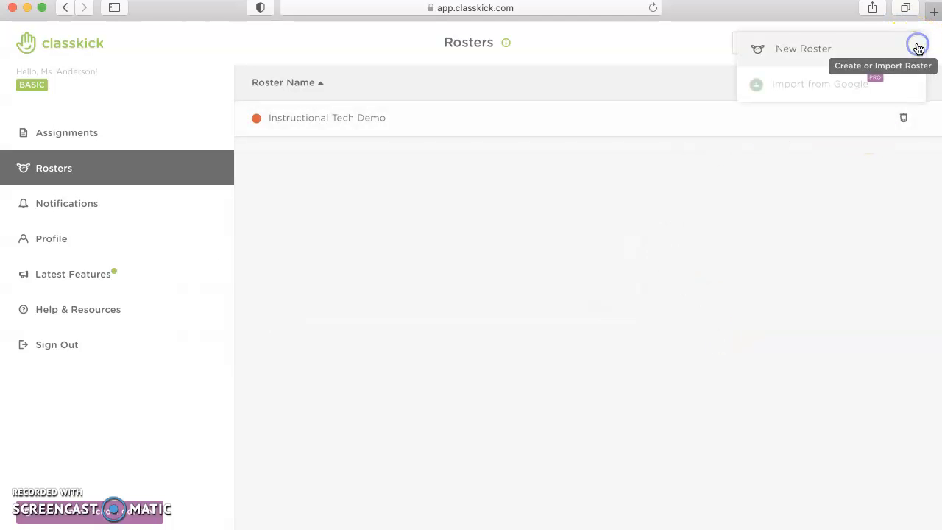
pyautogui.click(814, 53)
pyautogui.write('Example')
pyautogui.click(290, 277)
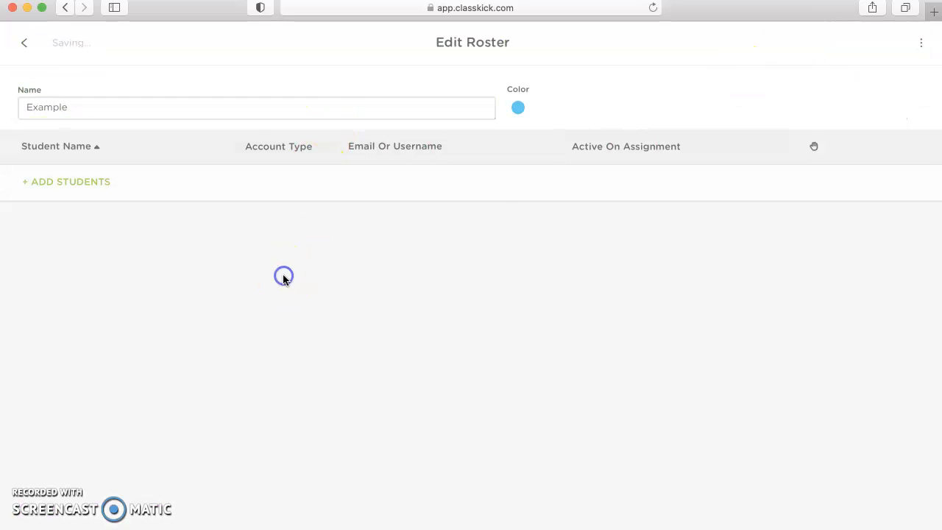
pyautogui.click(529, 116)
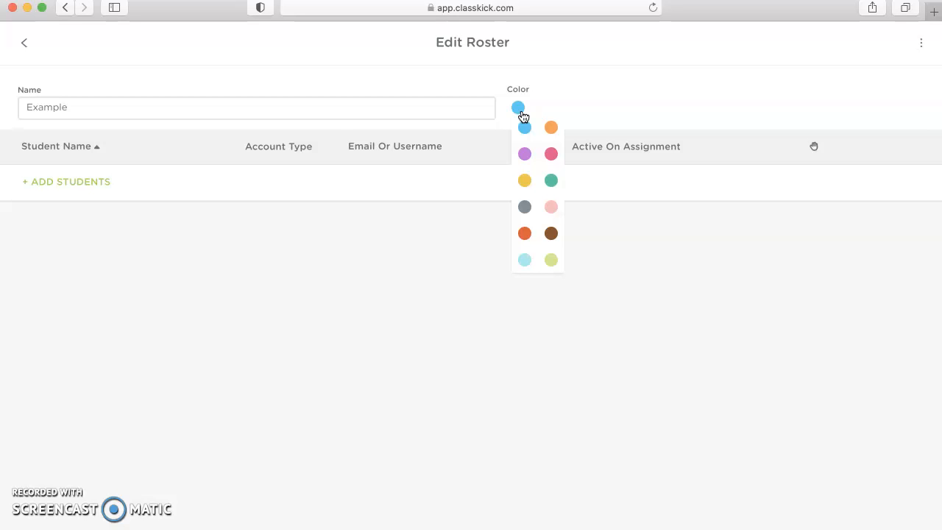
pyautogui.click(524, 126)
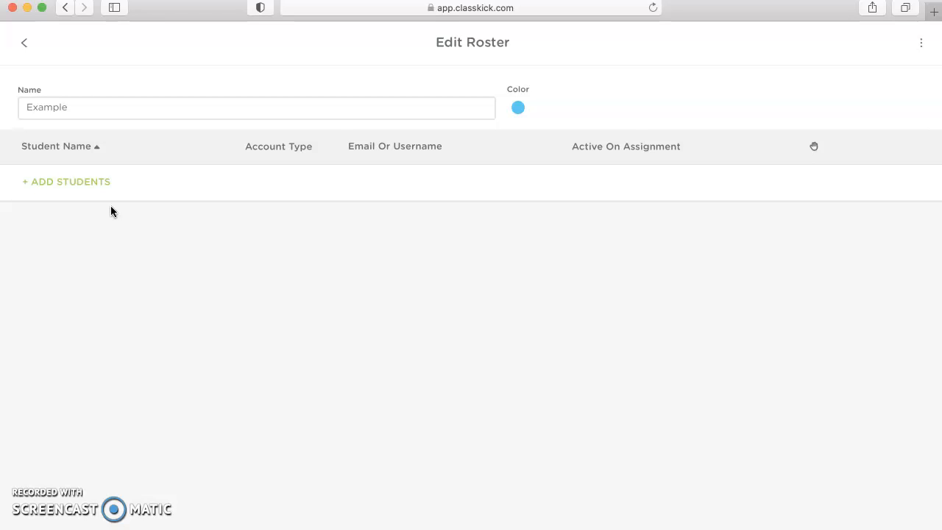
pyautogui.click(27, 44)
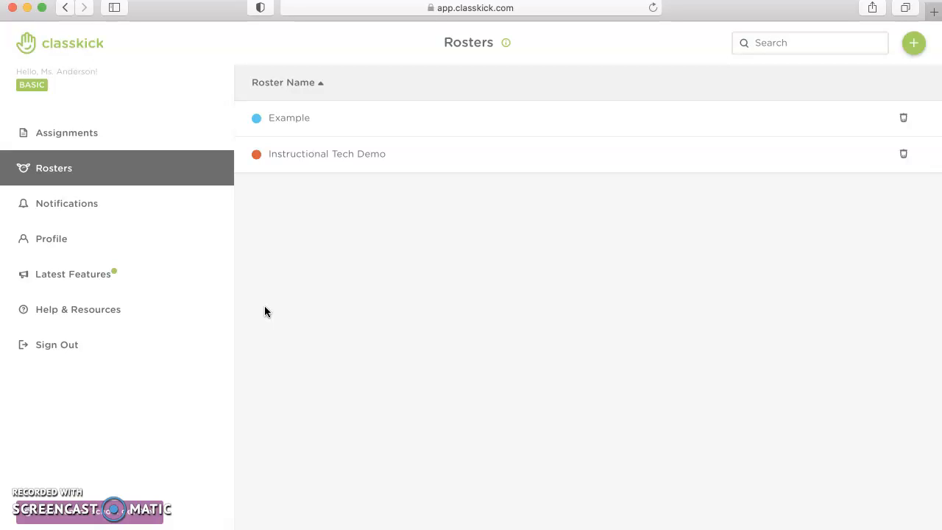
# - Delete the Volleyball Exit Ticket assignment from the assignments list
pyautogui.click(111, 138)
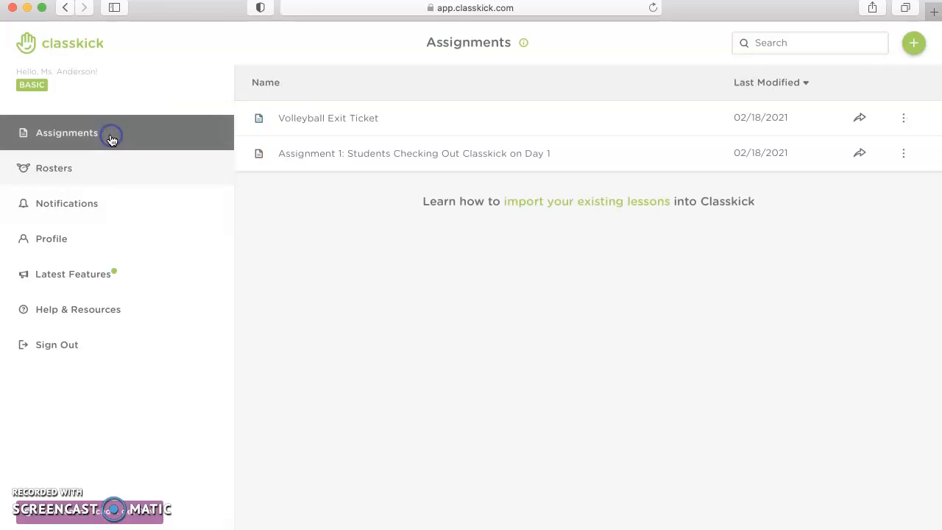
pyautogui.click(904, 118)
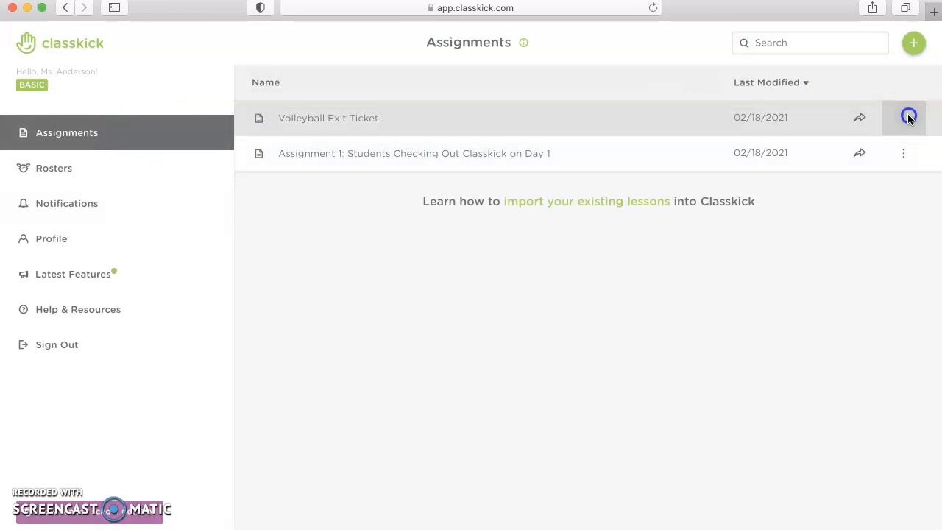
pyautogui.click(839, 224)
pyautogui.click(822, 343)
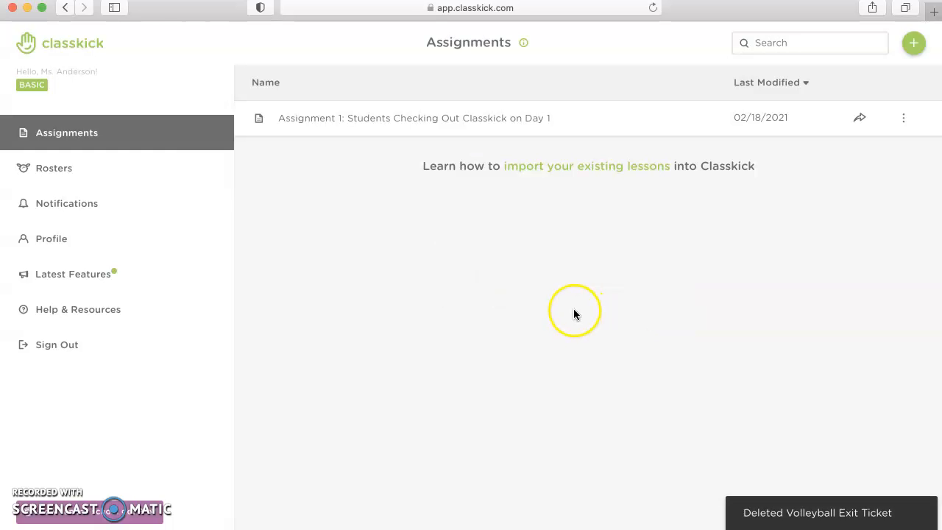
# - Start a new assignment from the file VOLLEYBALL/EXIT TICKET.pdf on the Desktop
pyautogui.click(915, 44)
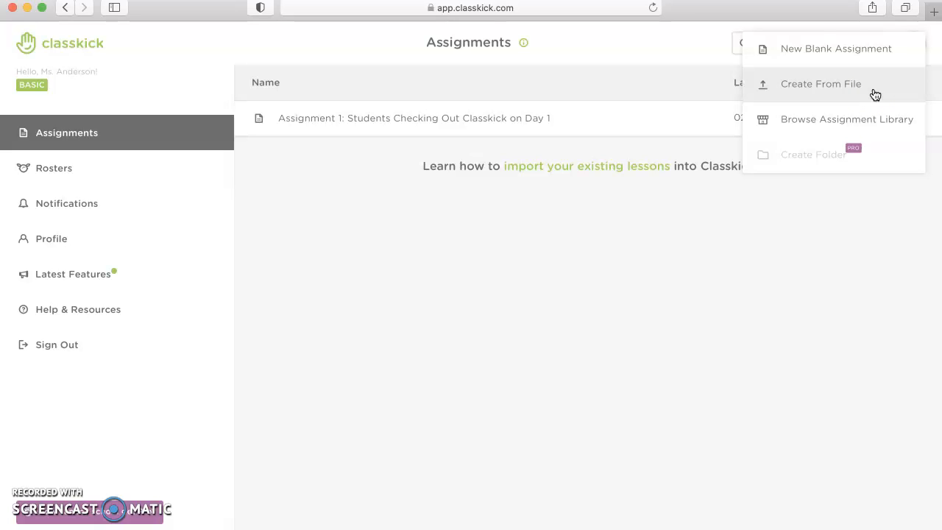
pyautogui.click(875, 94)
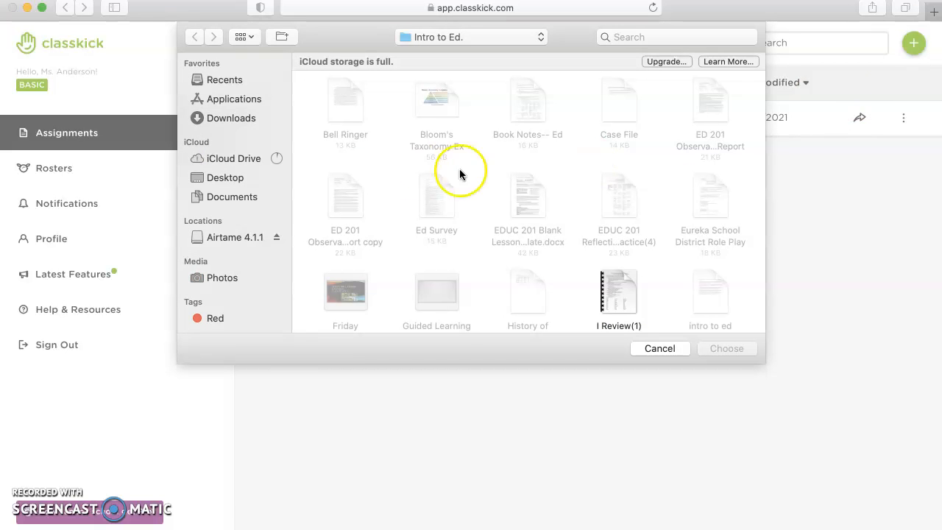
pyautogui.click(236, 177)
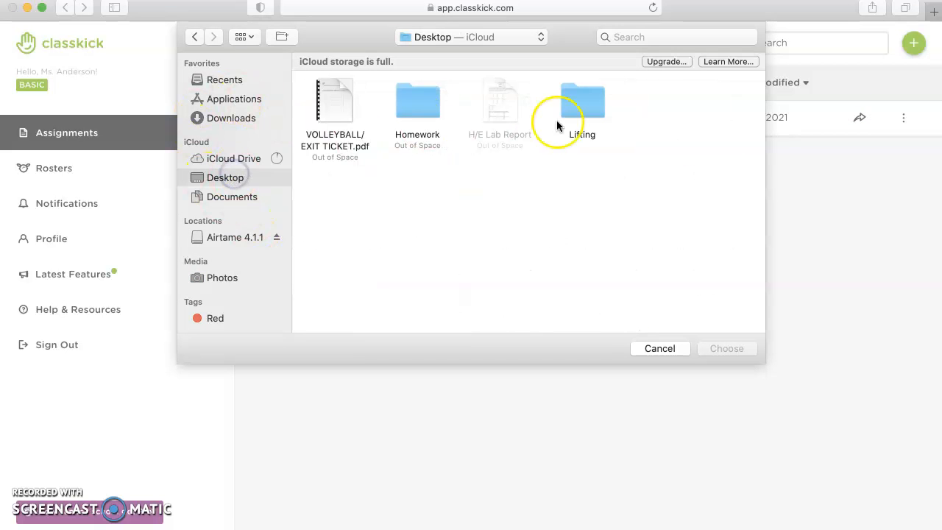
pyautogui.doubleClick(331, 90)
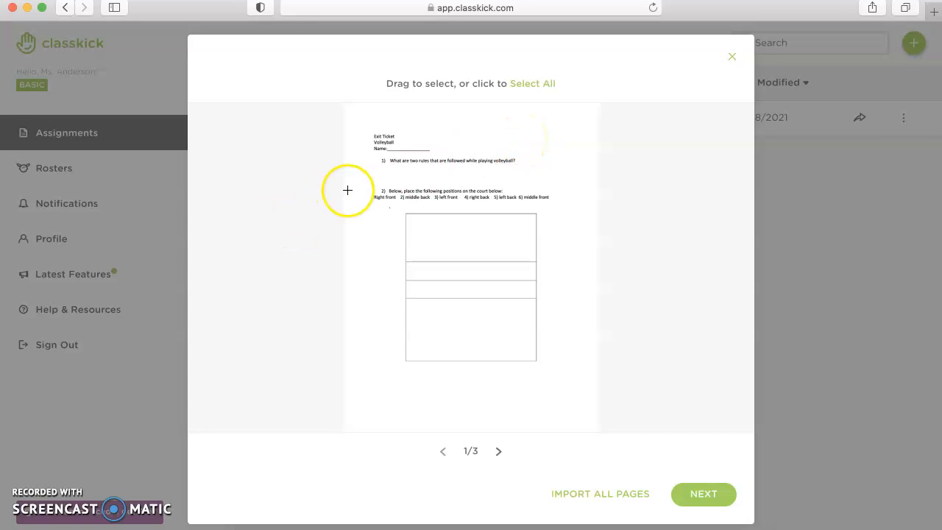
# - Crop question 1 about two volleyball rules from the first PDF page and add it as a new question
pyautogui.moveTo(361, 151); pyautogui.dragTo(555, 175)
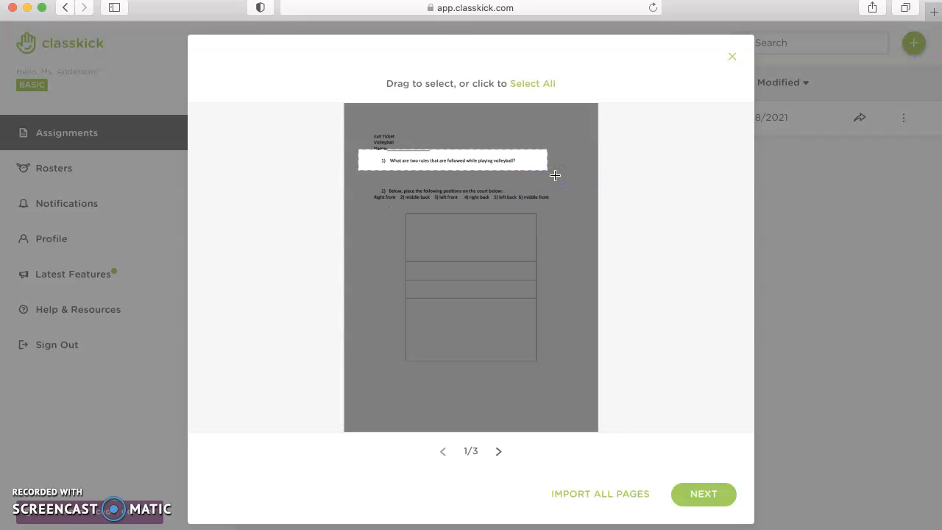
pyautogui.click(688, 497)
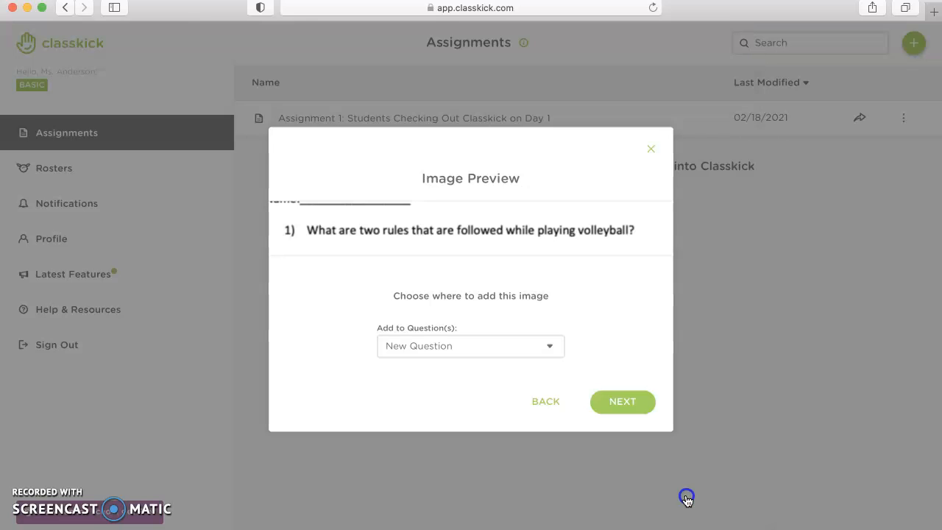
pyautogui.click(523, 348)
pyautogui.click(524, 350)
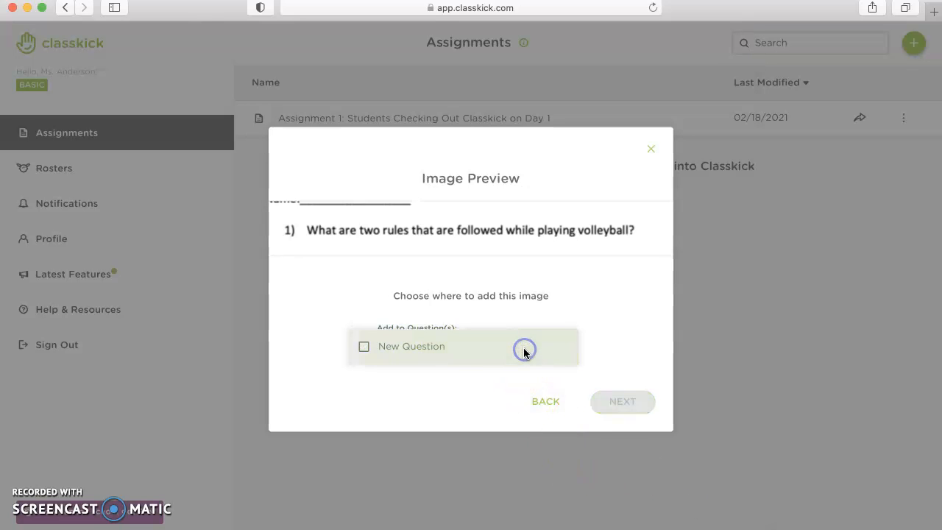
pyautogui.click(527, 354)
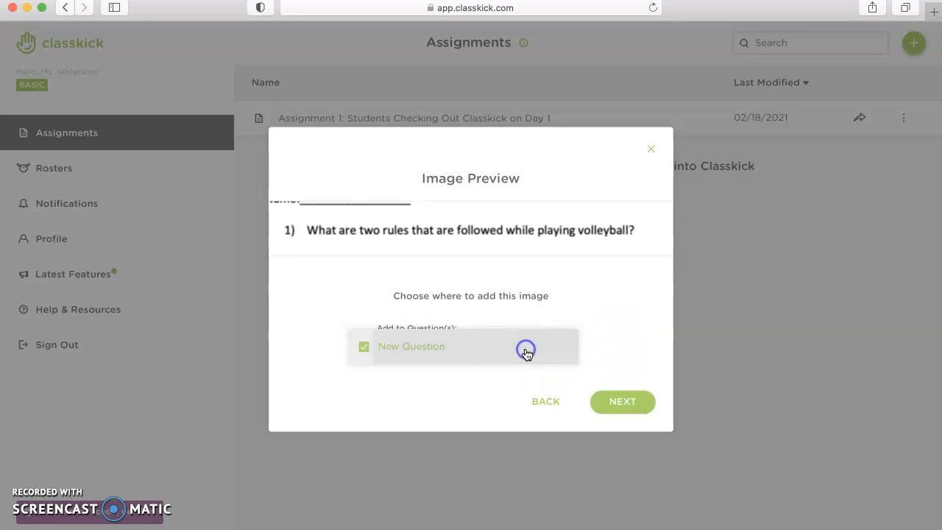
pyautogui.click(628, 394)
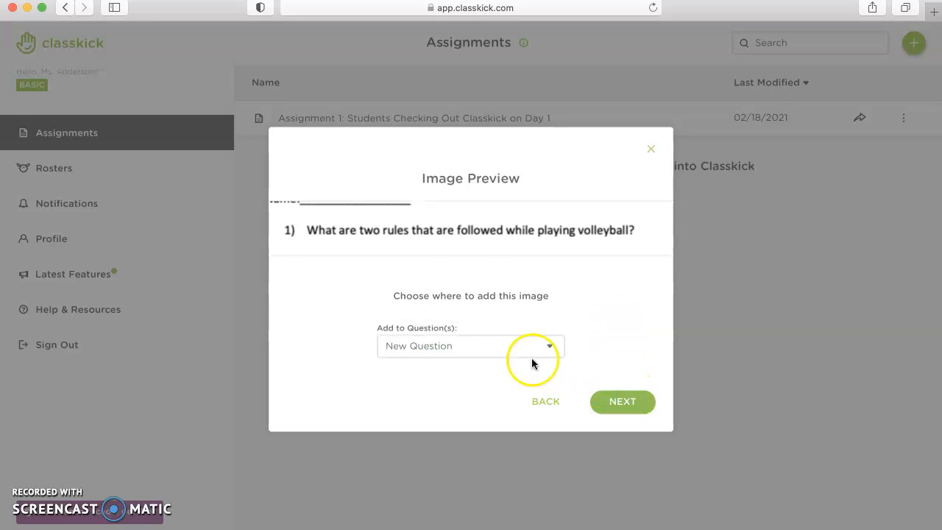
pyautogui.click(607, 409)
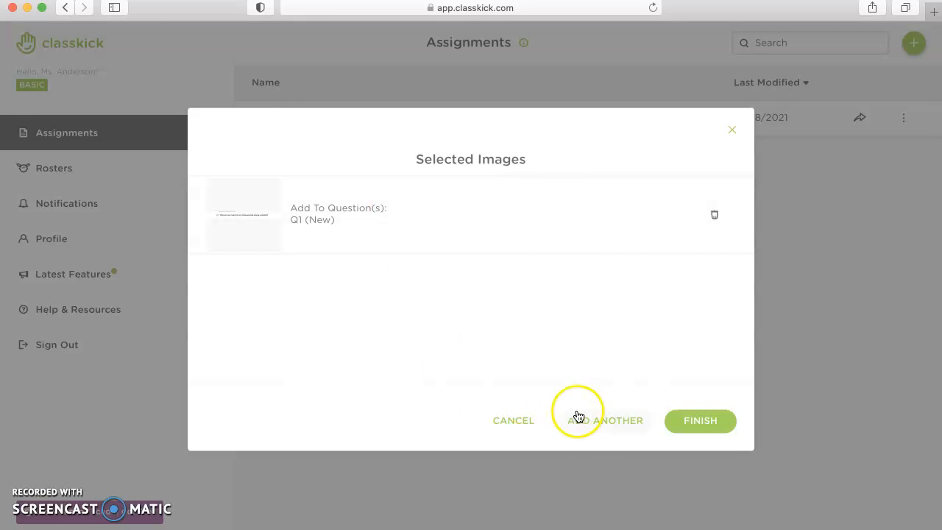
# - Add another image by cropping question 2 with its court diagram from the first page, assigned to a new question
pyautogui.click(595, 425)
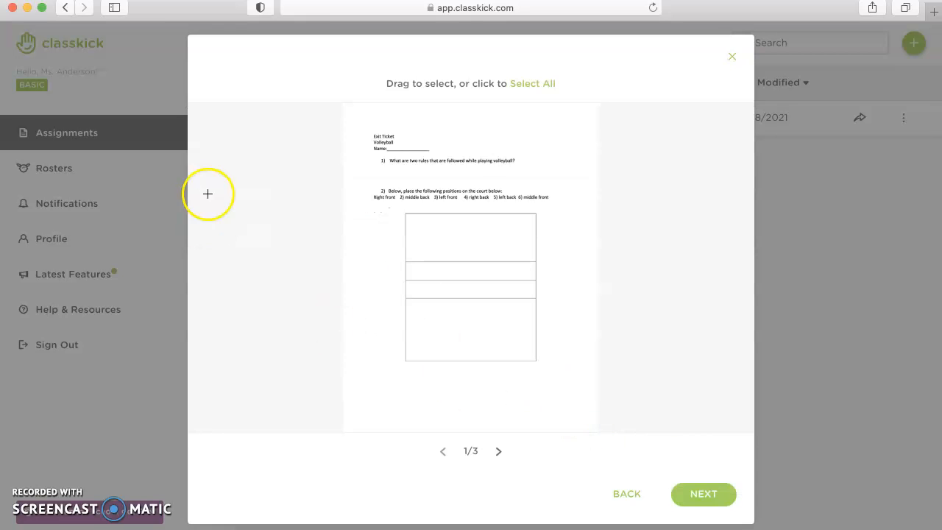
pyautogui.moveTo(359, 184); pyautogui.dragTo(593, 380)
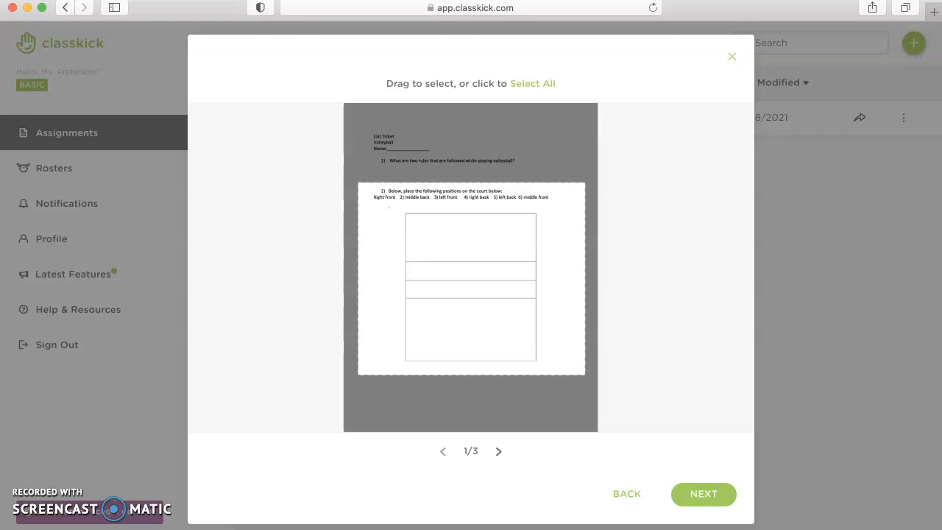
pyautogui.click(700, 494)
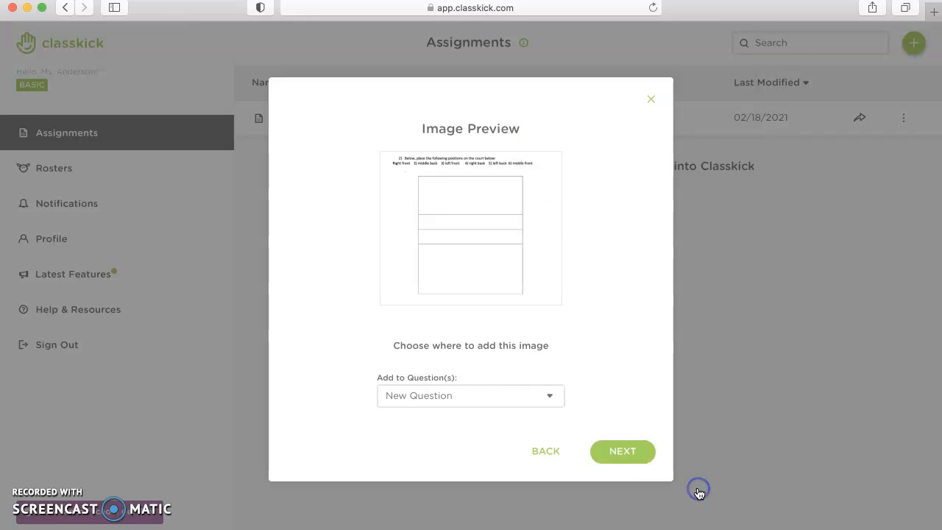
pyautogui.click(476, 394)
pyautogui.click(475, 394)
pyautogui.click(477, 400)
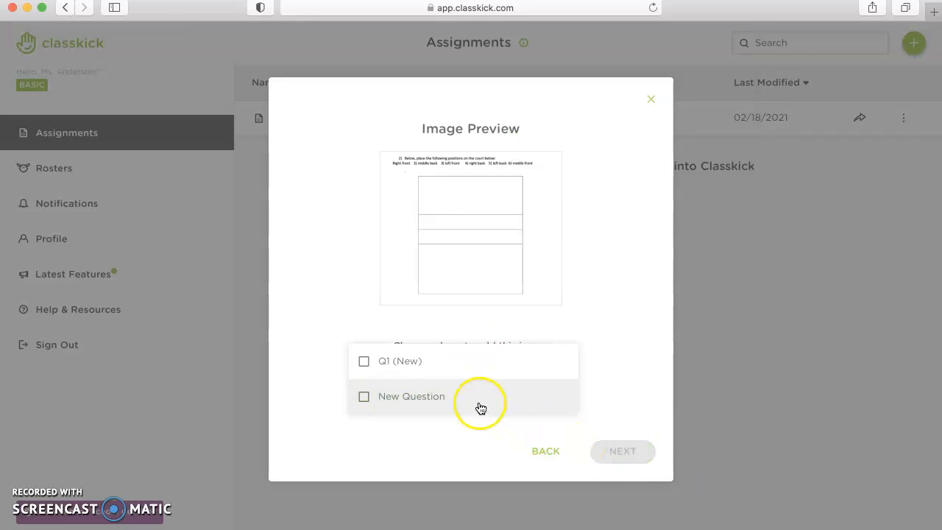
pyautogui.click(627, 451)
pyautogui.click(627, 451)
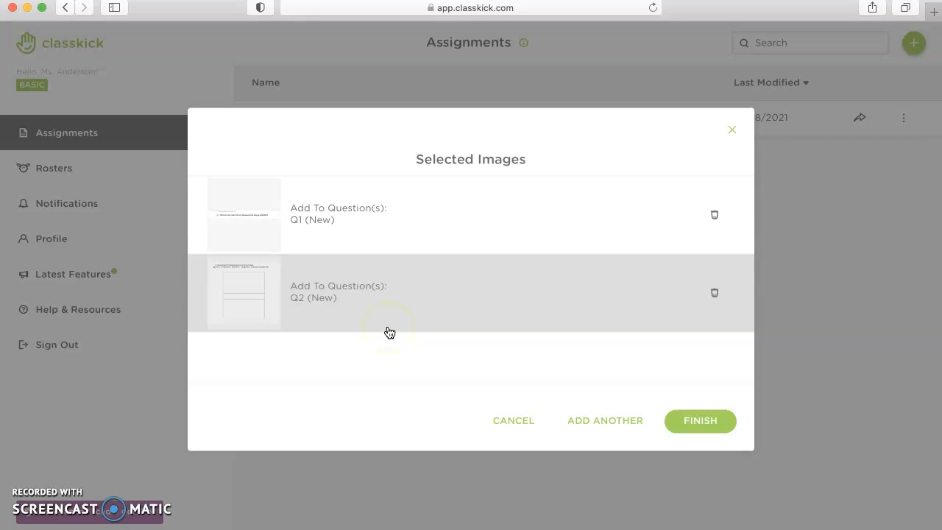
# - Finish importing the selected images and name the assignment Volleyball Exit Ticket Day 1
pyautogui.click(678, 427)
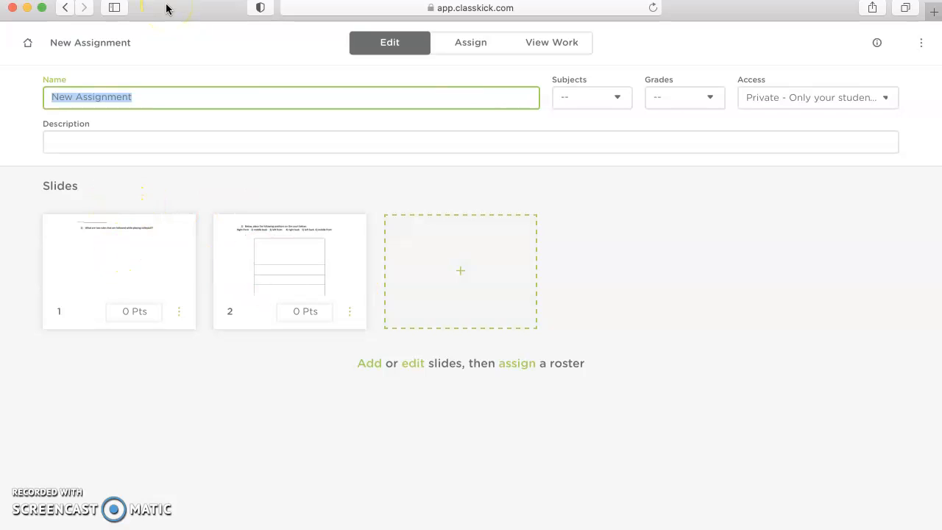
pyautogui.write('Vil')
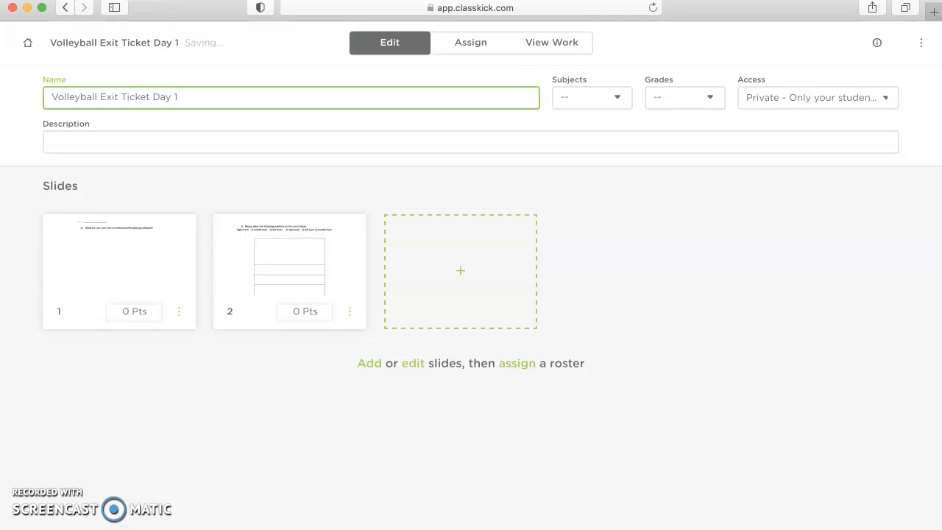
pyautogui.click(594, 101)
pyautogui.scroll(-2, 597, 290)
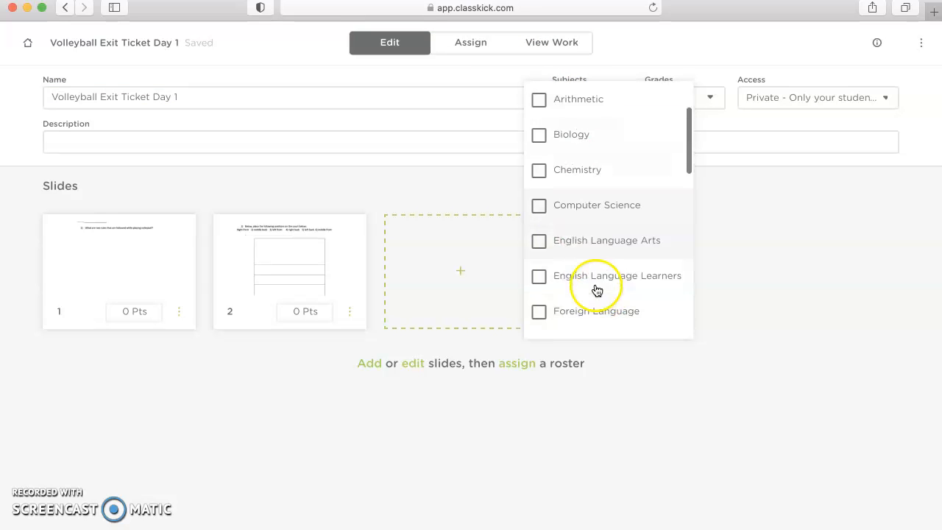
pyautogui.scroll(-5, 597, 290)
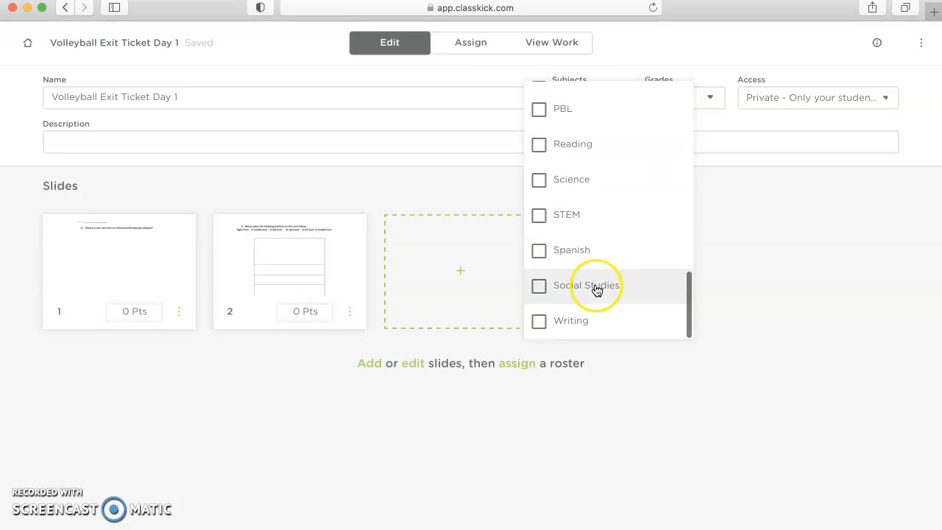
pyautogui.click(757, 218)
# - Set the assignment's grade level to 9 and check its access options
pyautogui.click(703, 101)
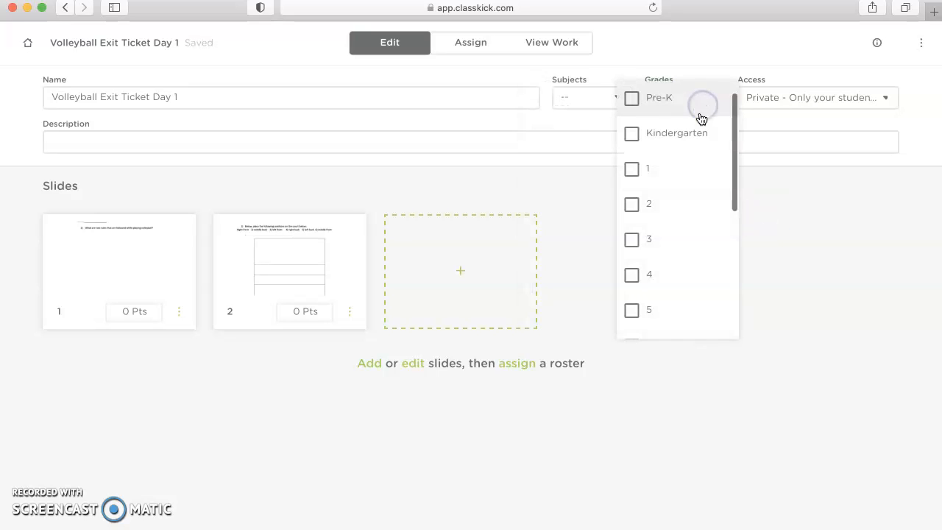
pyautogui.scroll(-5, 694, 331)
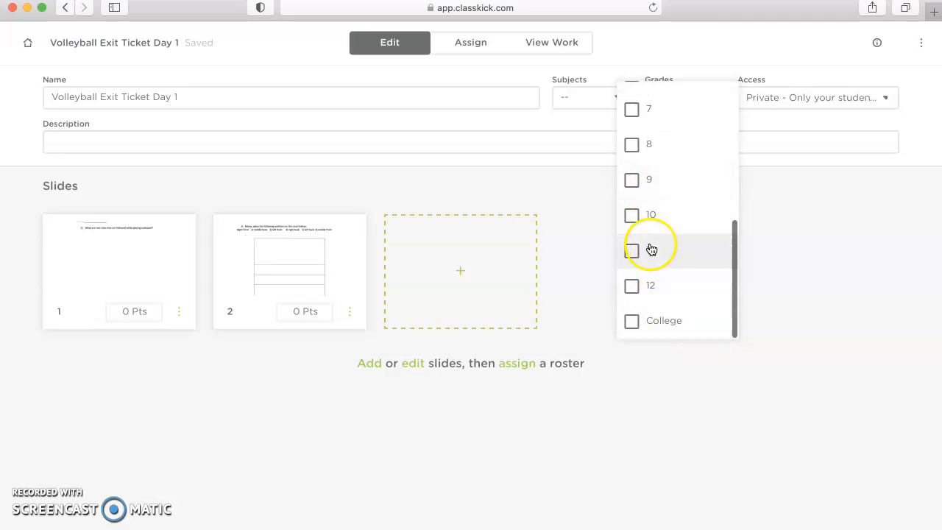
pyautogui.click(664, 184)
pyautogui.click(833, 333)
pyautogui.click(823, 93)
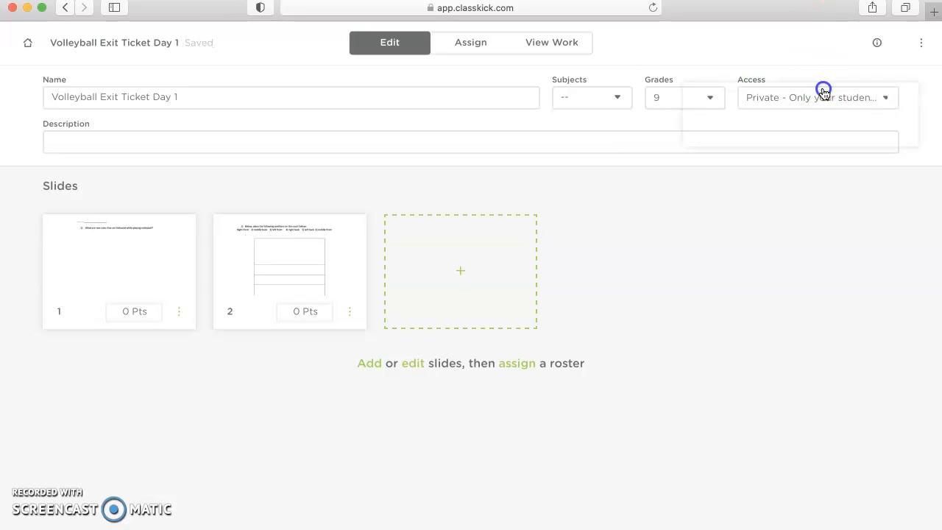
pyautogui.click(801, 252)
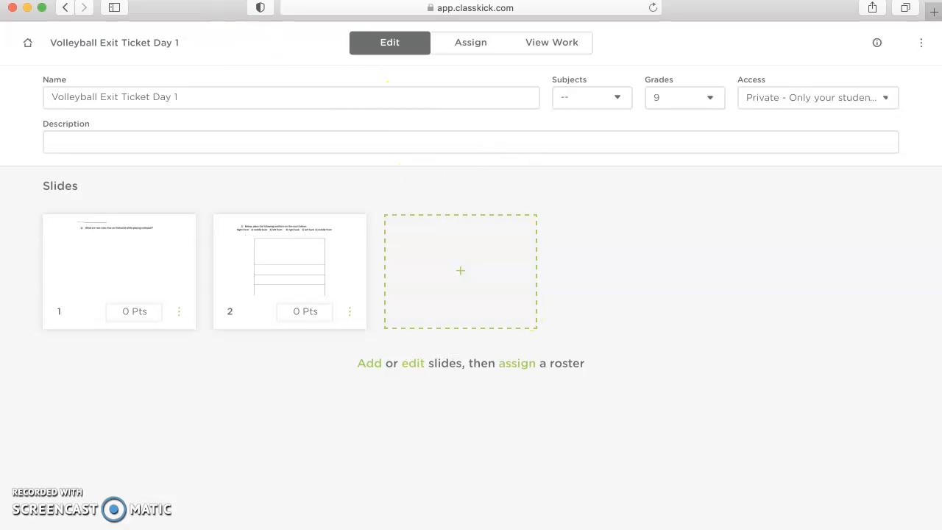
# - Assign the Example roster to the assignment and turn on Grades for that roster
pyautogui.click(476, 49)
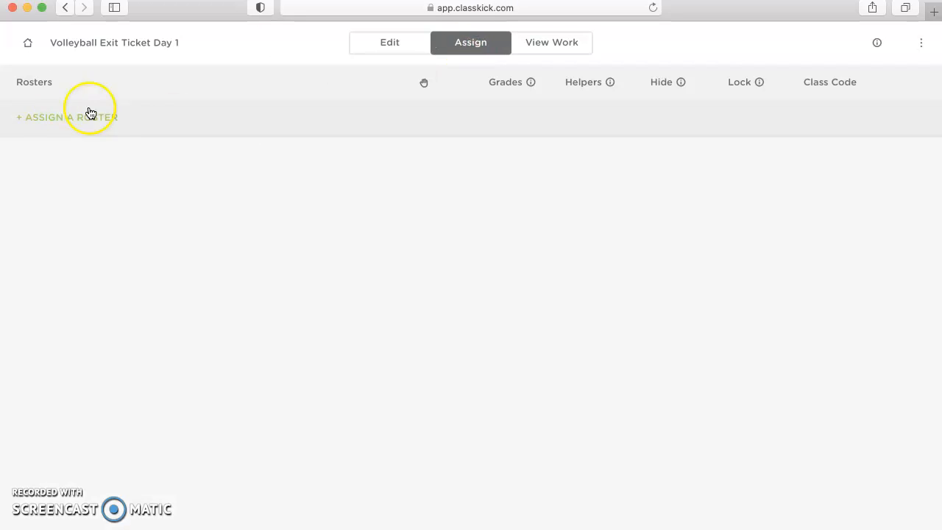
pyautogui.click(56, 119)
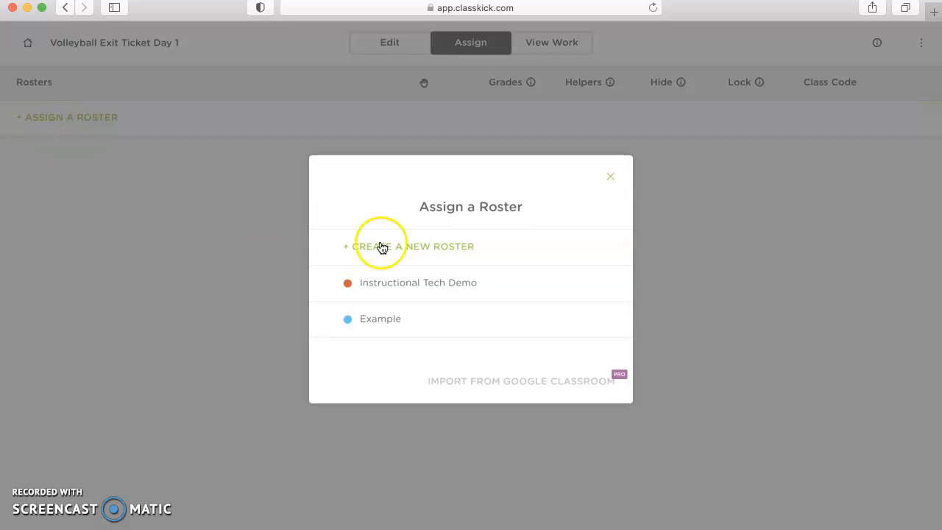
pyautogui.click(404, 317)
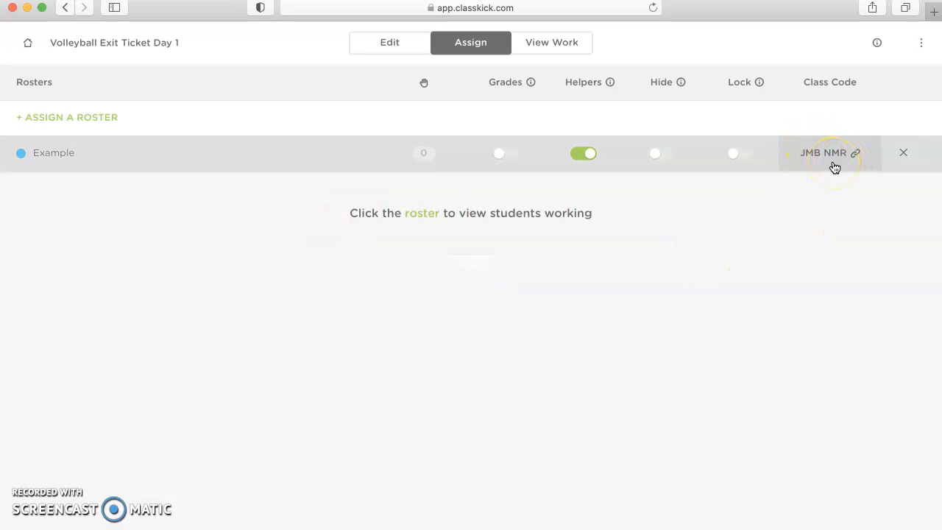
pyautogui.click(508, 155)
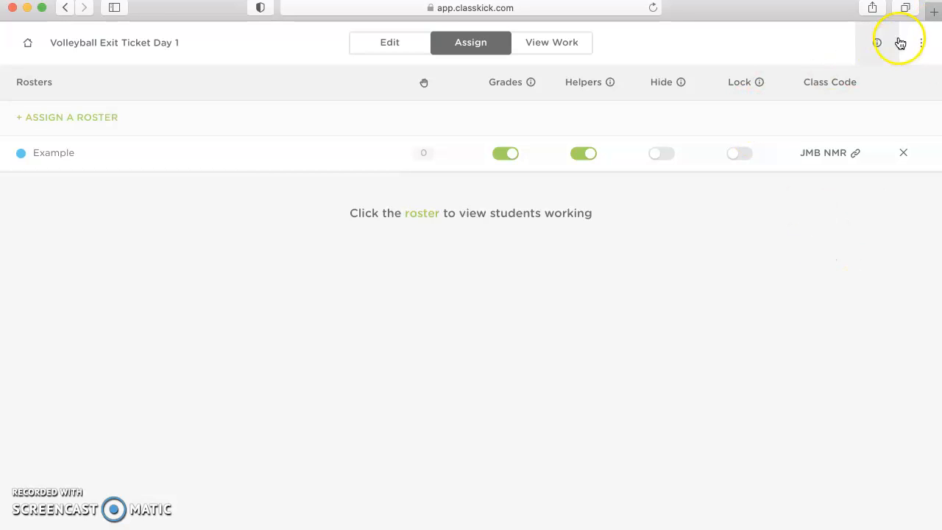
# - Open the student login page from classkick.com in a new browser tab, continuing past the browser recommendation
pyautogui.click(933, 12)
pyautogui.click(539, 11)
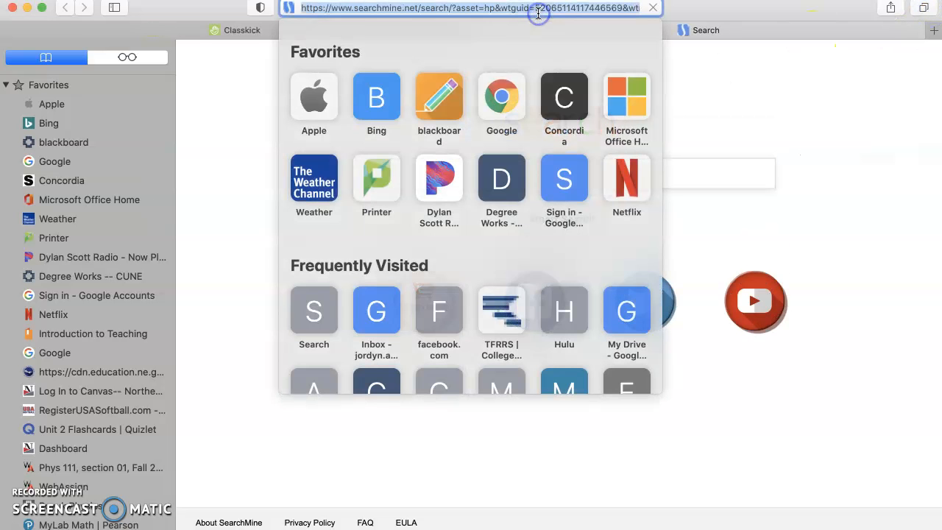
pyautogui.write('classkick.co')
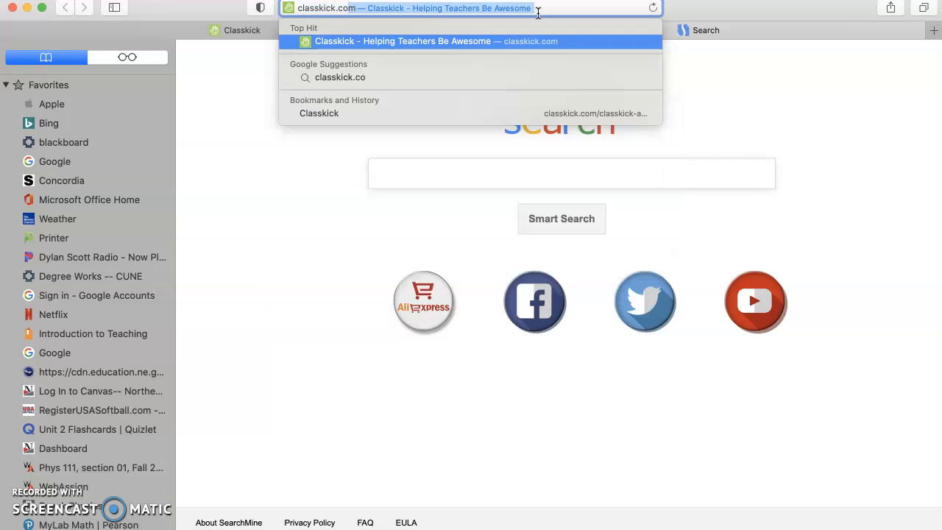
pyautogui.press('Return')
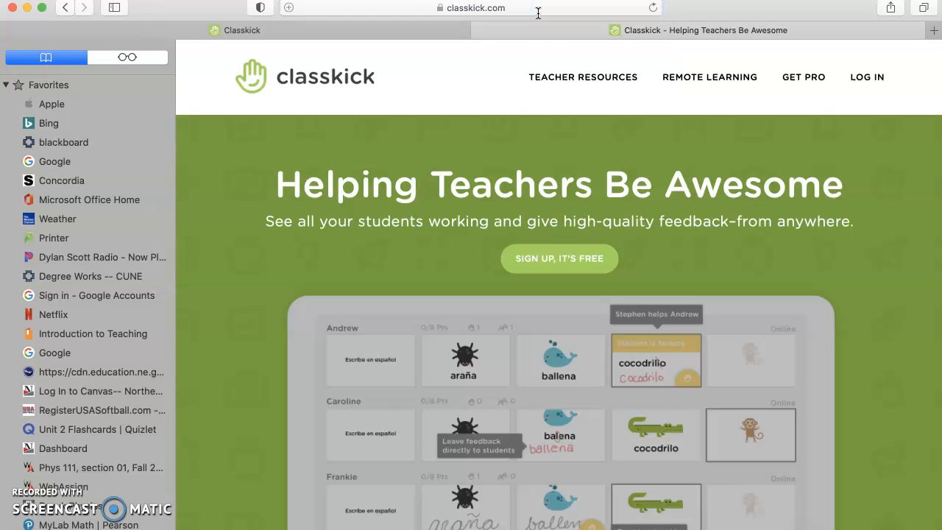
pyautogui.click(844, 77)
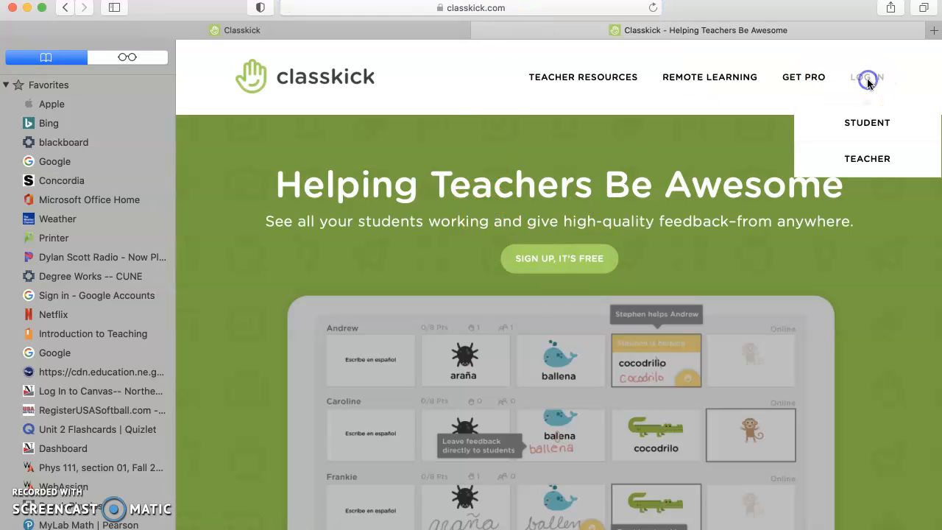
pyautogui.click(867, 123)
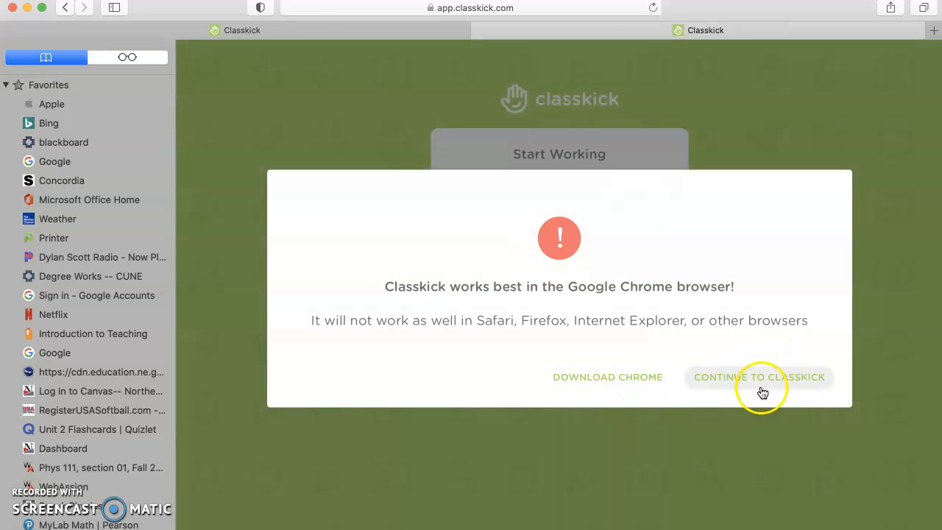
pyautogui.click(763, 380)
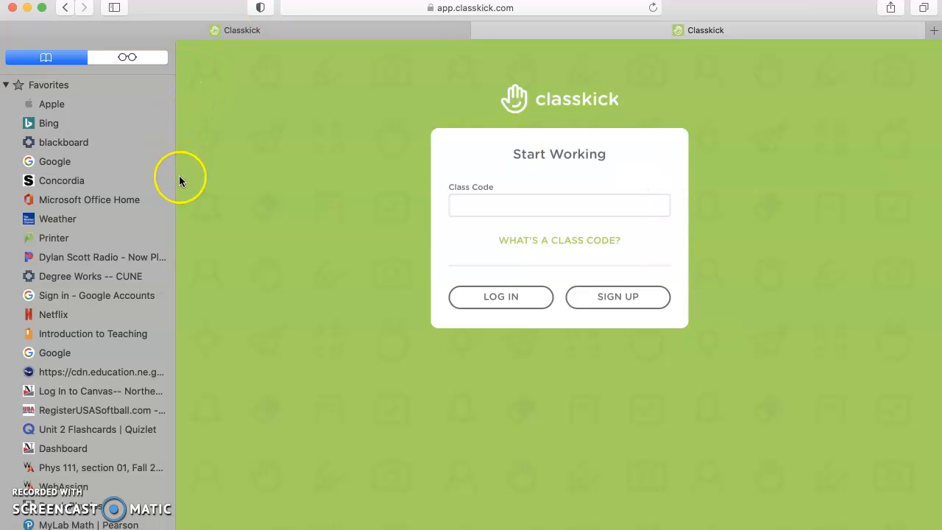
pyautogui.moveTo(174, 211); pyautogui.dragTo(31, 216)
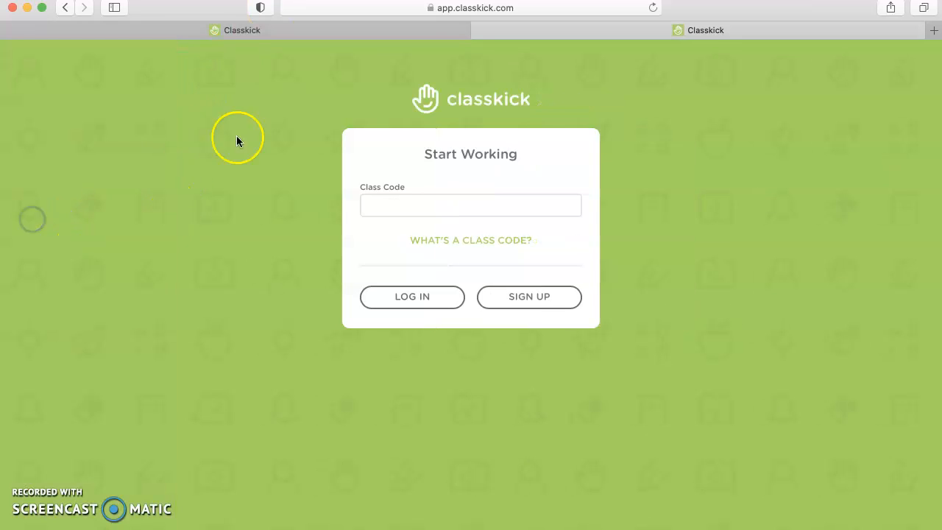
# - Return to the teacher's assignment page and copy the Example roster's class code from its sharing details
pyautogui.click(423, 28)
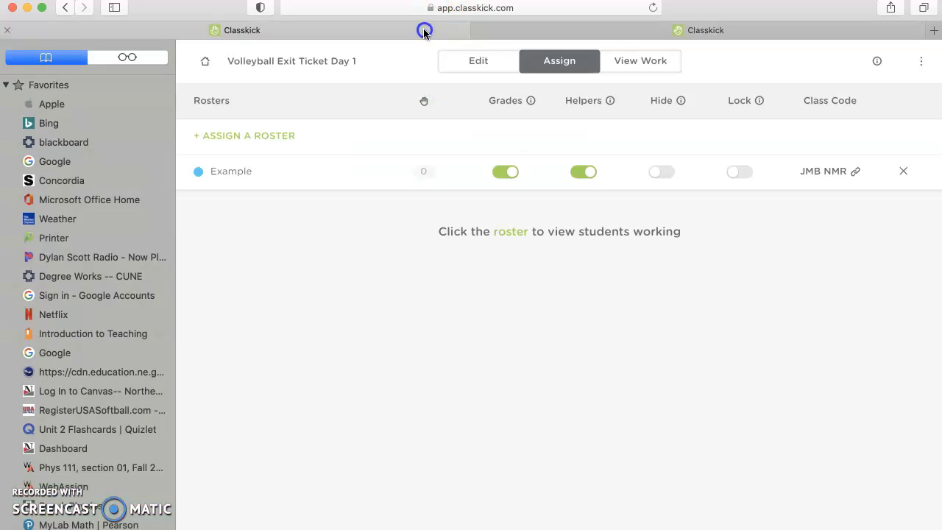
pyautogui.rightClick(818, 171)
pyautogui.click(759, 242)
pyautogui.click(812, 169)
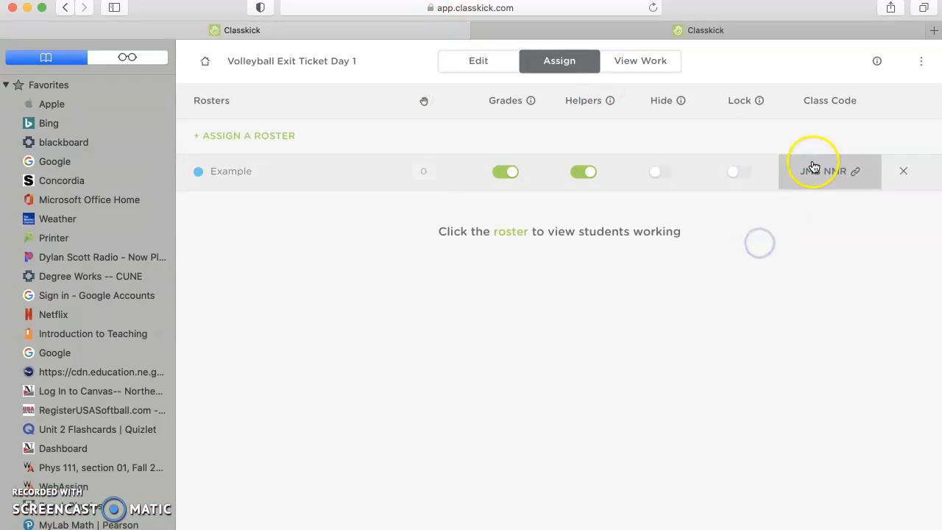
pyautogui.moveTo(797, 269); pyautogui.dragTo(361, 245)
pyautogui.press('super+c')
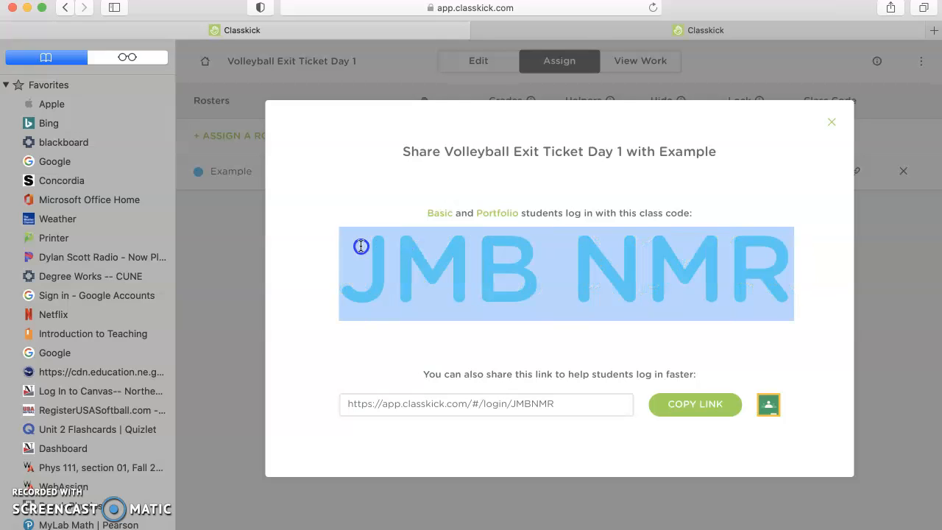
# - Paste the class code into the student login page and start working under the name Example Student
pyautogui.click(761, 24)
pyautogui.click(558, 213)
pyautogui.press('super+v')
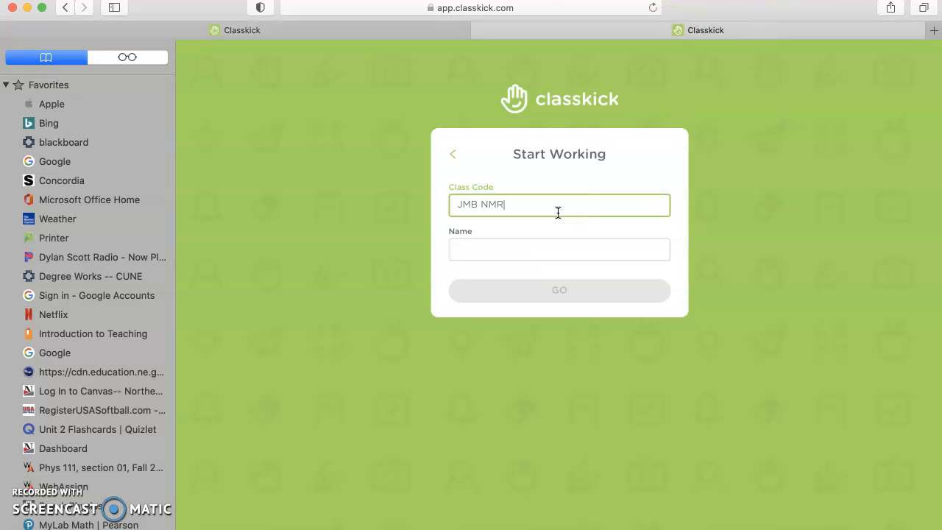
pyautogui.click(555, 254)
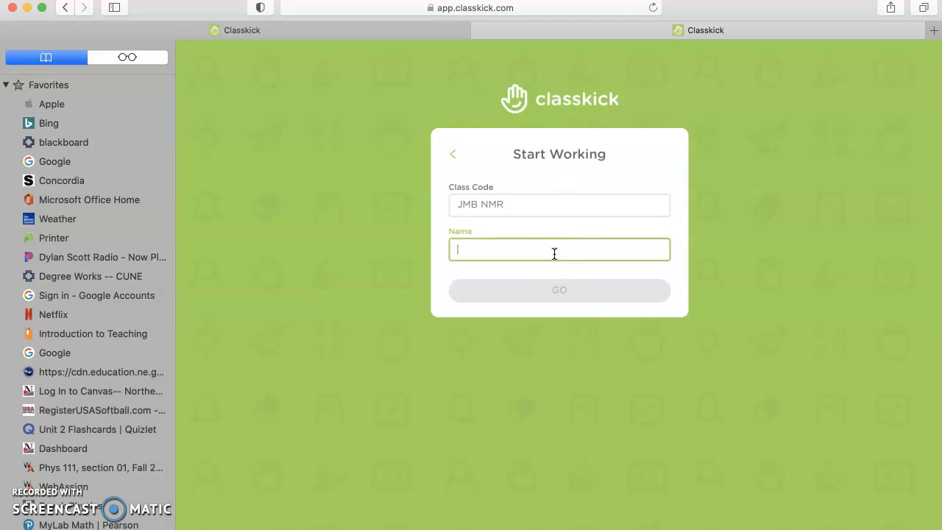
pyautogui.write('E')
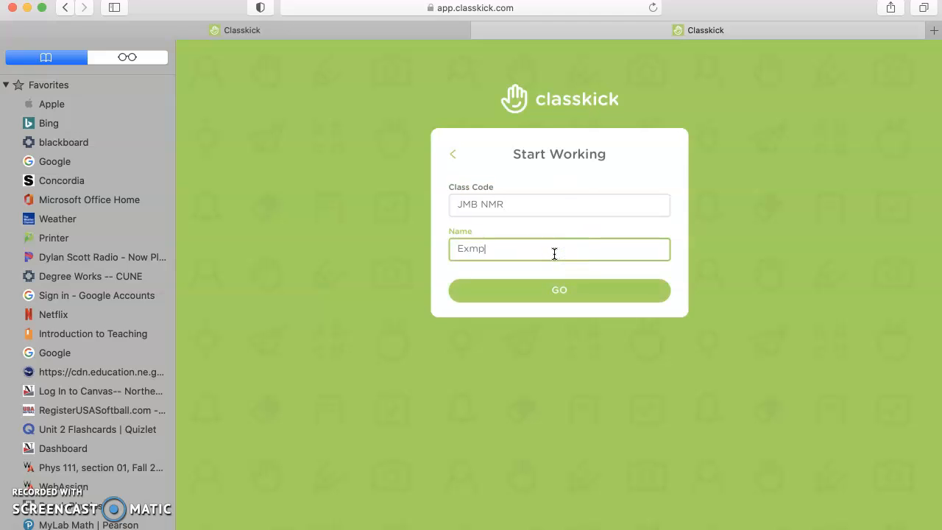
pyautogui.write('xam')
pyautogui.click(567, 303)
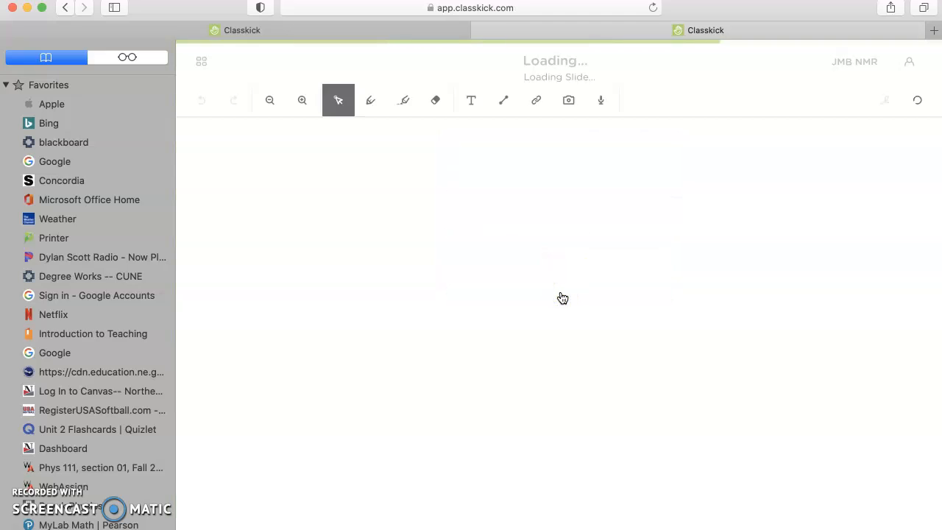
pyautogui.scroll(-2, 553, 223)
pyautogui.scroll(1, 553, 223)
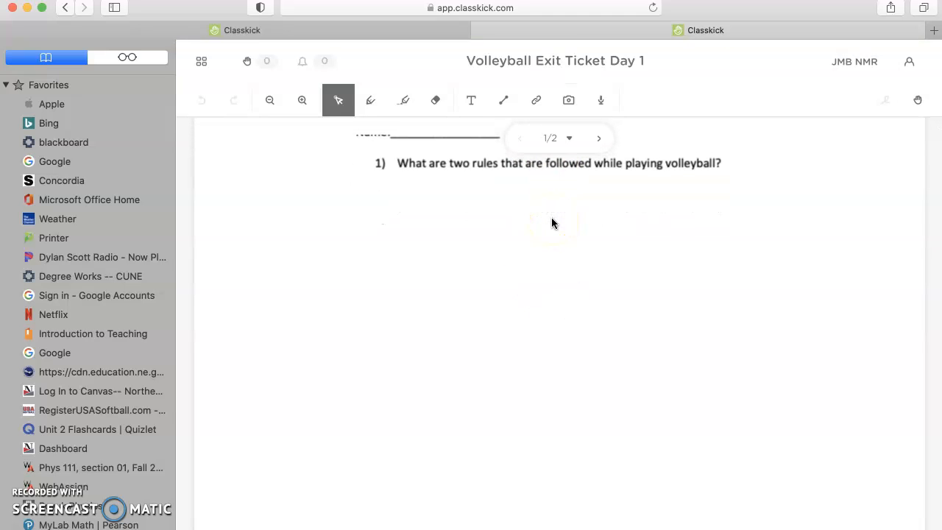
# - Back in the teacher's tab, close the class code display and view Example Student's work on slide 1
pyautogui.click(365, 29)
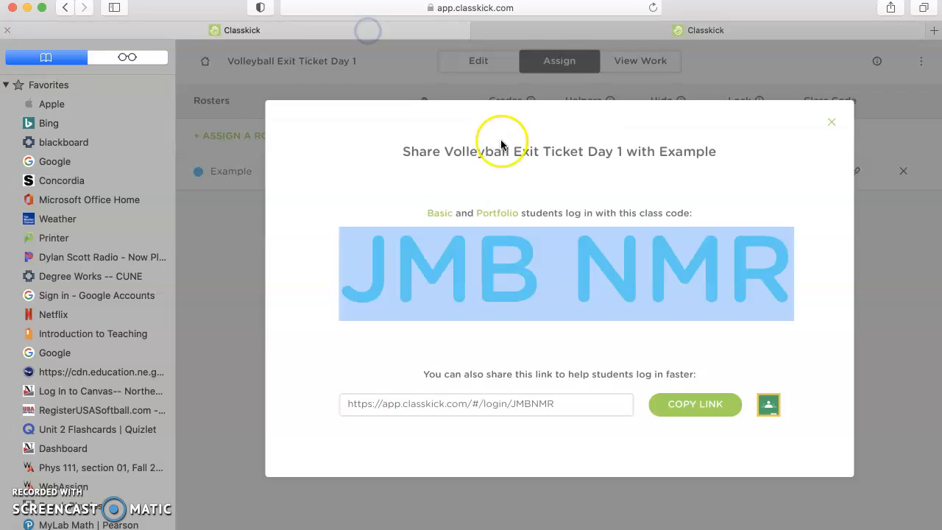
pyautogui.click(832, 122)
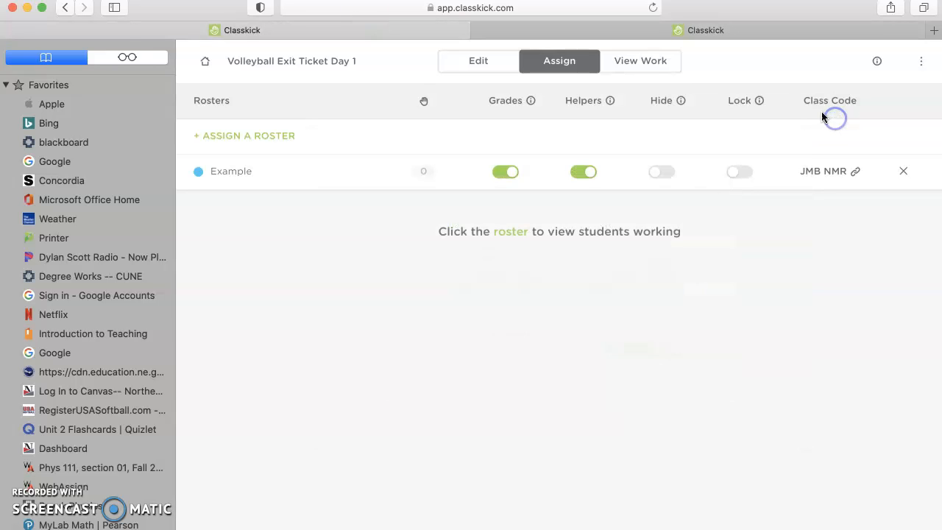
pyautogui.click(651, 65)
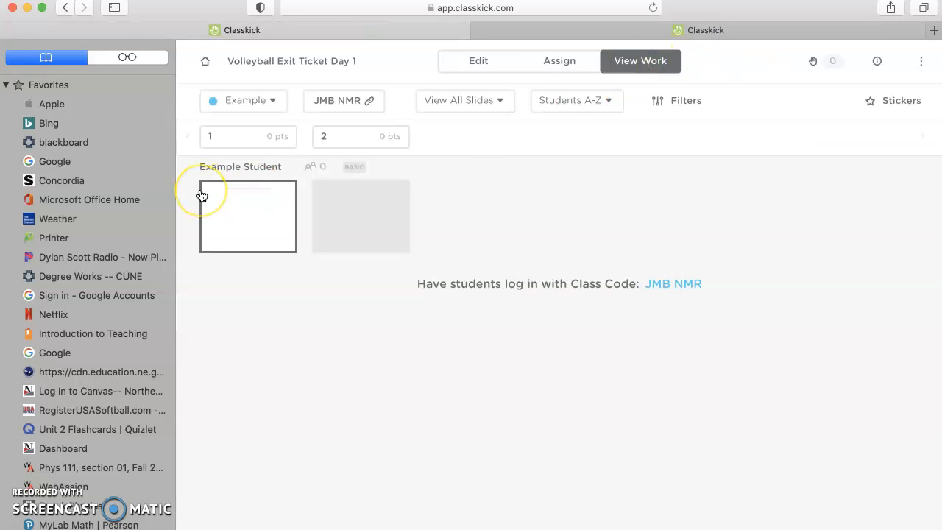
pyautogui.click(226, 210)
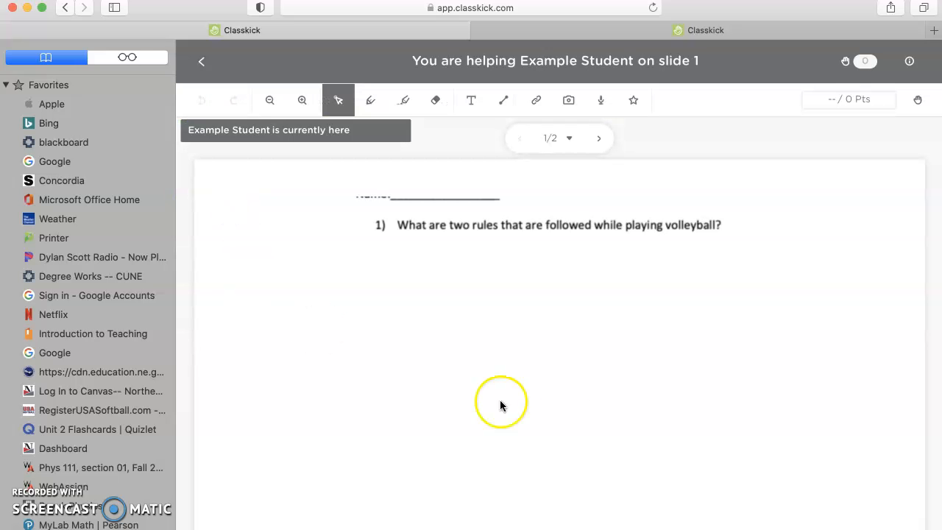
pyautogui.click(206, 61)
# - In the student's tab, add a text box below question 1 reading "Ball must be in the boundry lines. Only three touches per side."
pyautogui.click(722, 30)
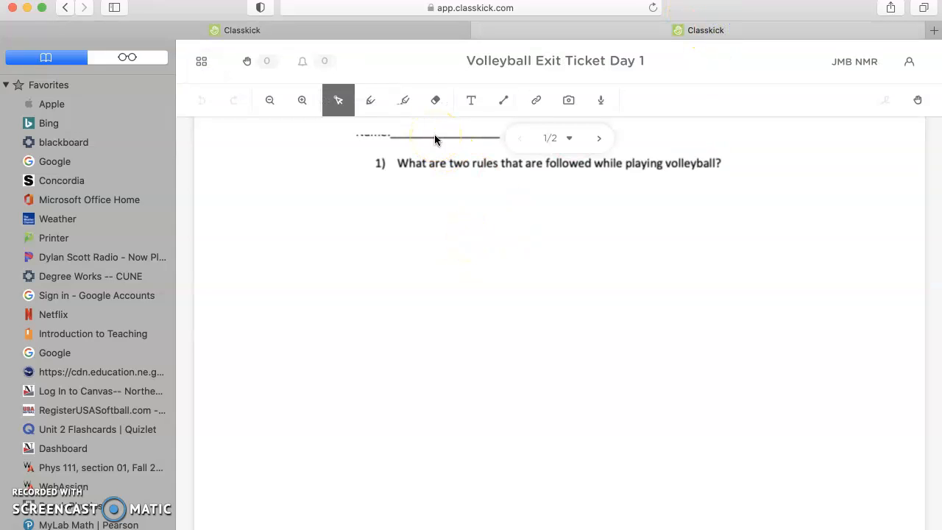
pyautogui.click(471, 99)
pyautogui.moveTo(300, 217); pyautogui.dragTo(781, 382)
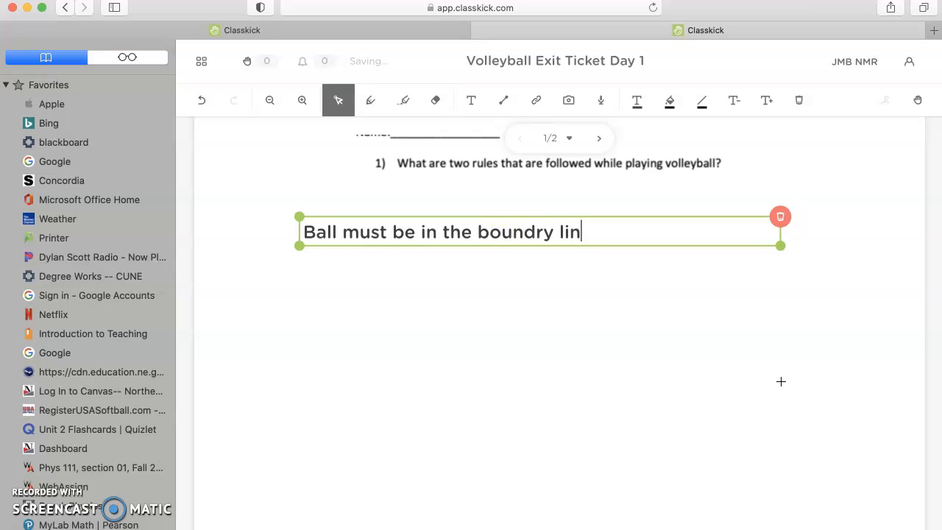
pyautogui.press('Return')
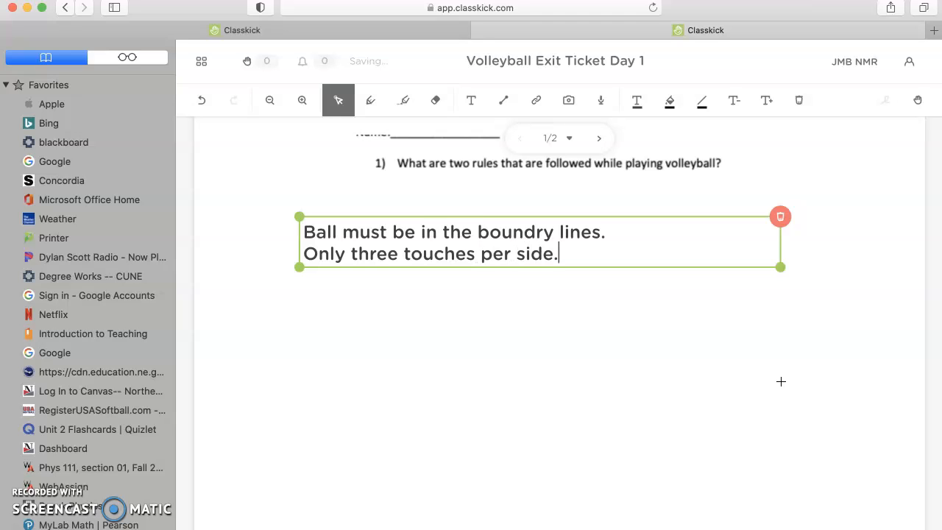
pyautogui.click(827, 401)
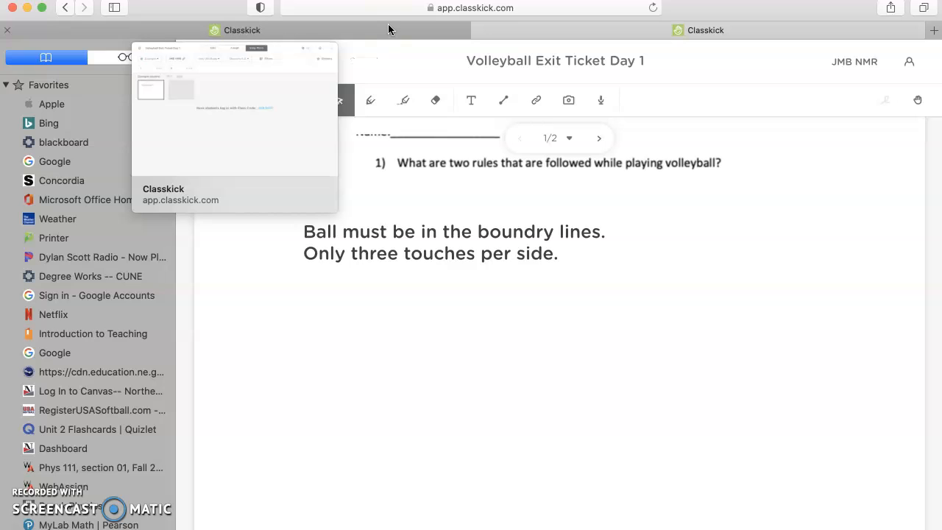
# - Return to the teacher's tab and open Example Student's answered slide 1 for review
pyautogui.click(388, 29)
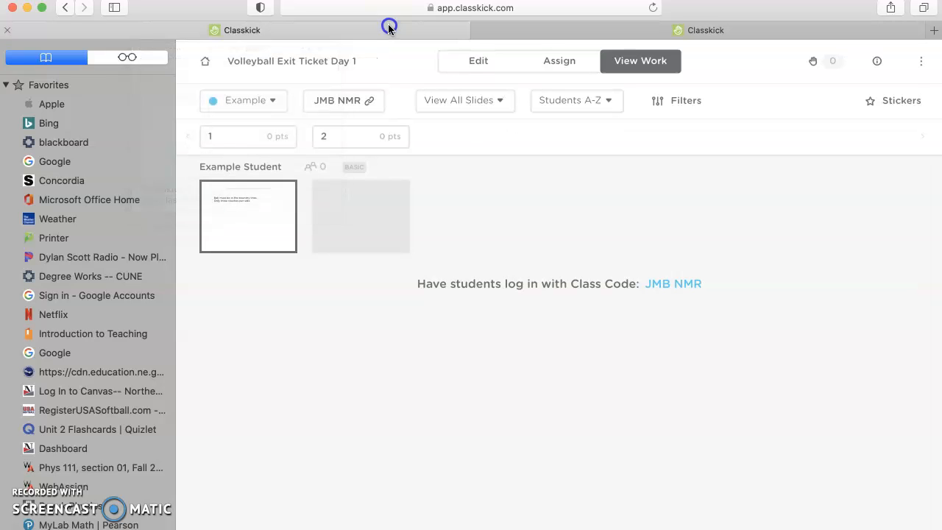
pyautogui.click(264, 234)
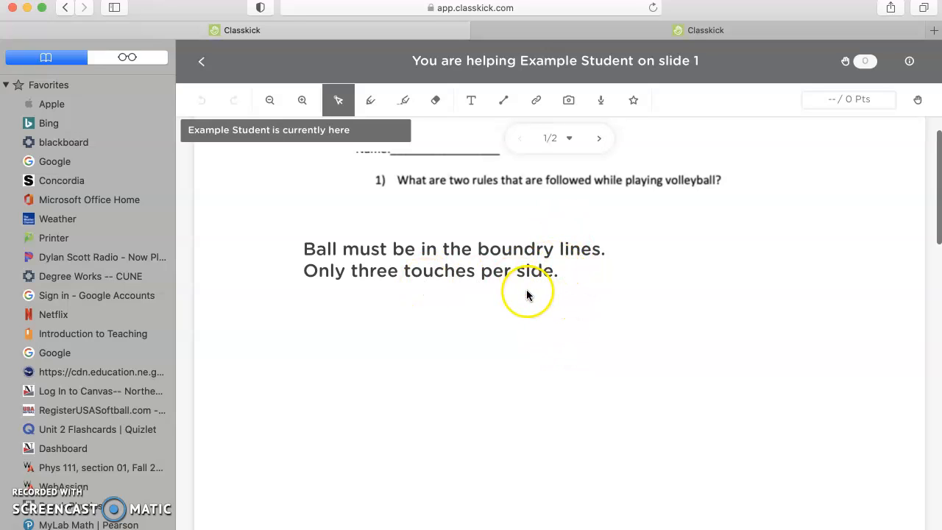
# - Close the review of slide 1 and open slide 2 of the exit ticket in the student's tab
pyautogui.scroll(2, 427, 236)
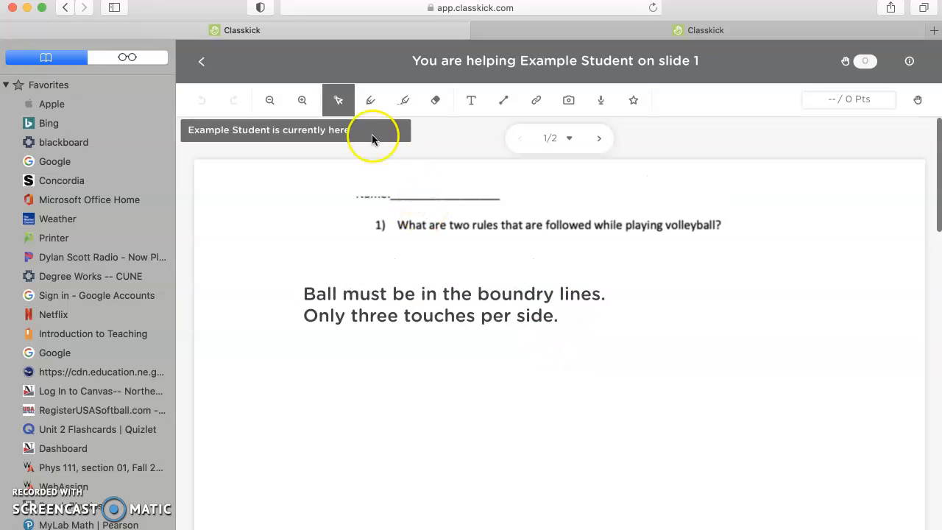
pyautogui.click(199, 60)
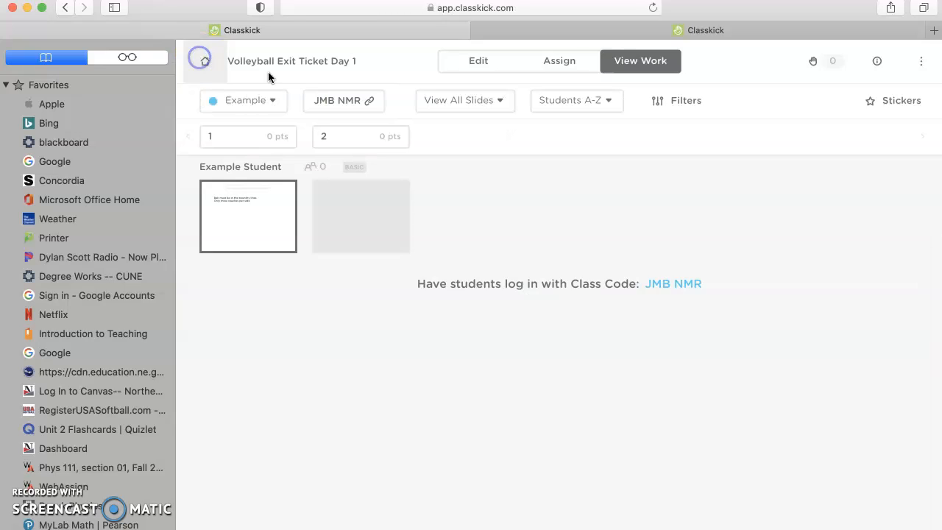
pyautogui.click(647, 35)
pyautogui.click(599, 139)
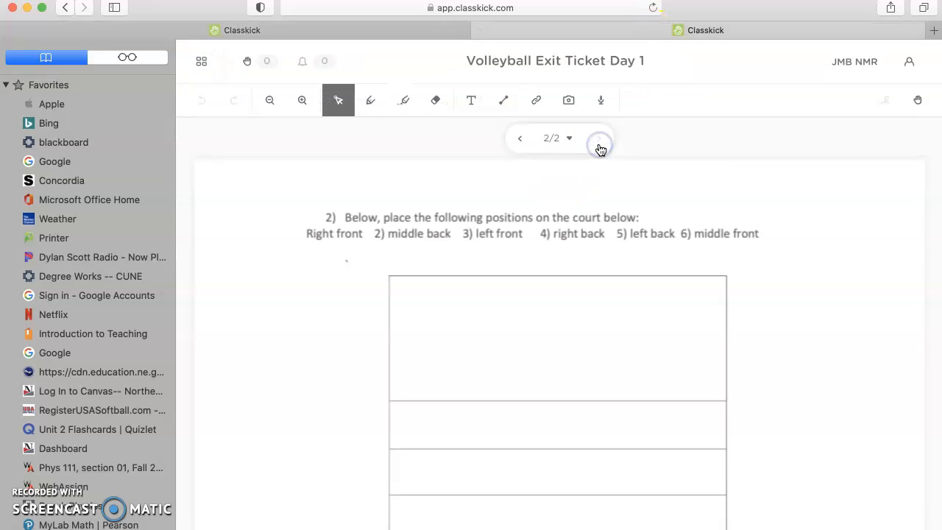
pyautogui.scroll(-3, 514, 360)
pyautogui.scroll(2, 514, 360)
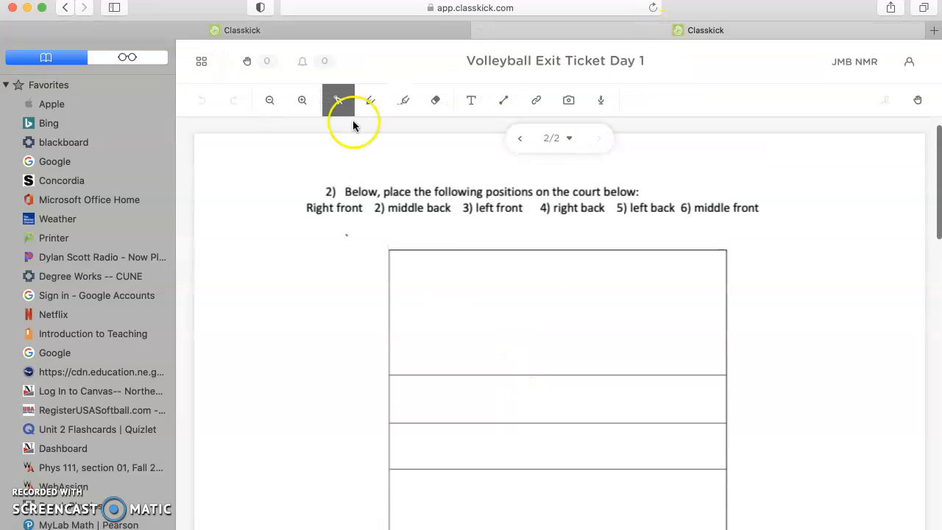
# - Check the work overview in the teacher's tab, and in the student's tab add a text box reading "5" in the court's upper-left corner
pyautogui.click(325, 34)
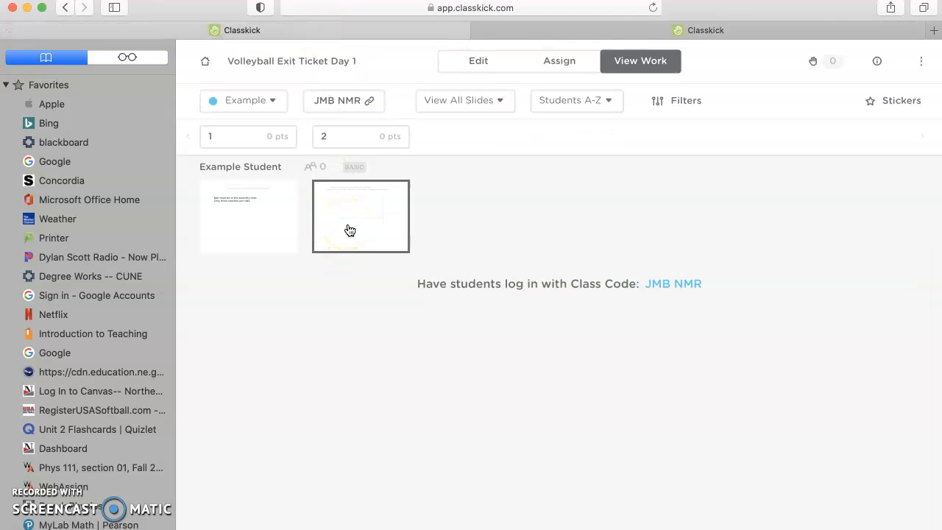
pyautogui.click(706, 30)
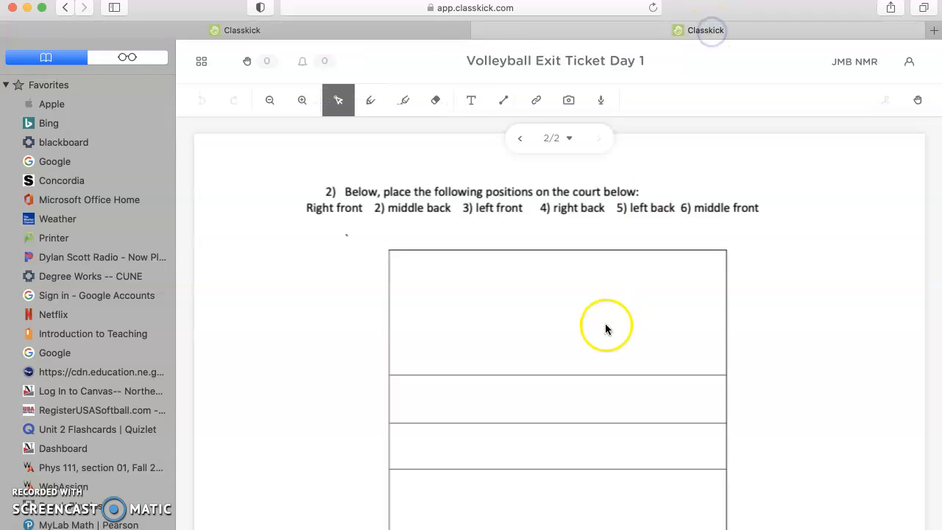
pyautogui.scroll(-5, 606, 326)
pyautogui.scroll(5, 594, 330)
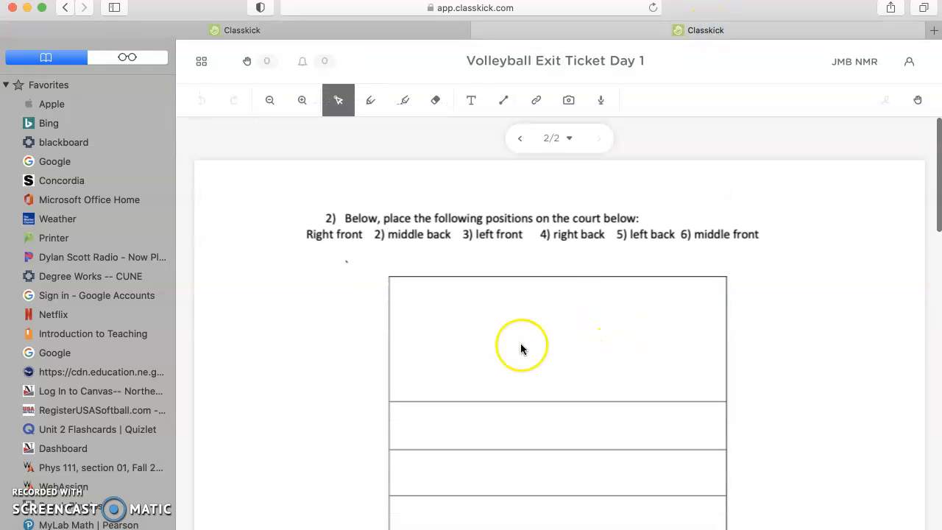
pyautogui.click(475, 97)
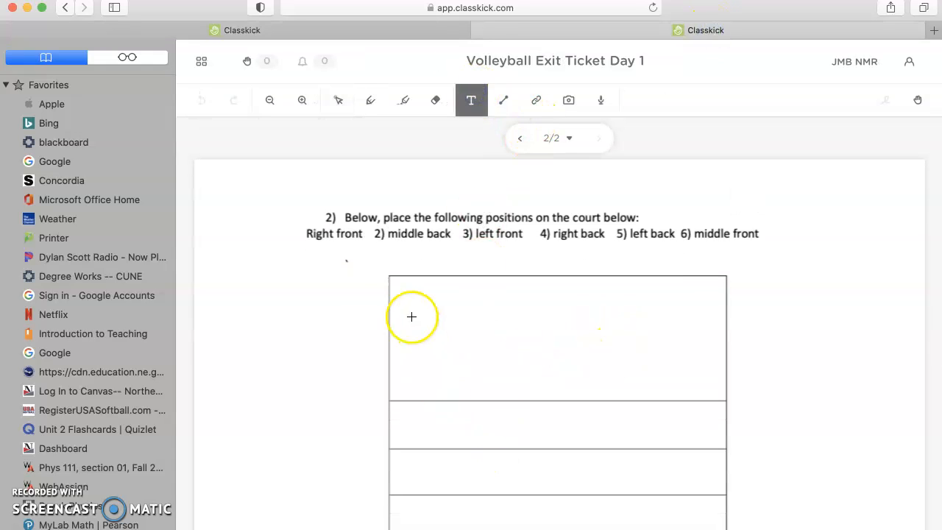
pyautogui.moveTo(402, 293); pyautogui.dragTo(444, 326)
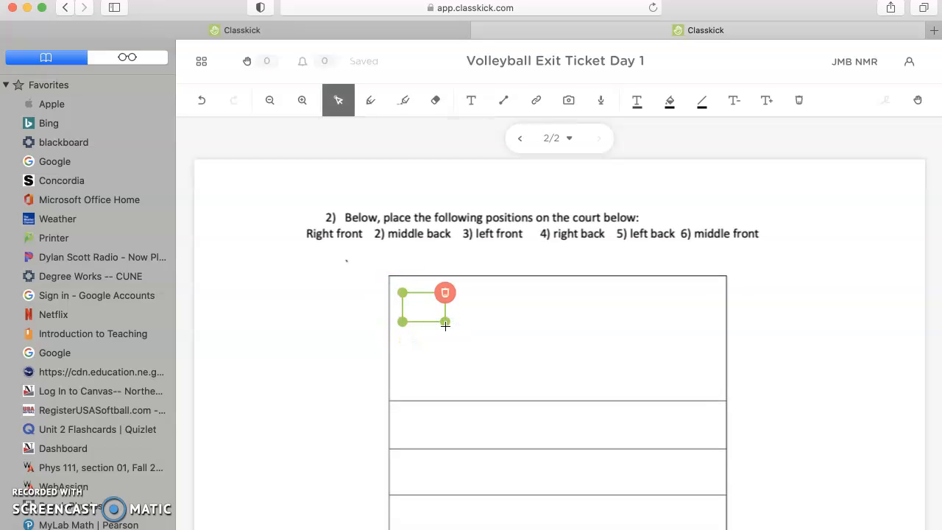
pyautogui.write('5')
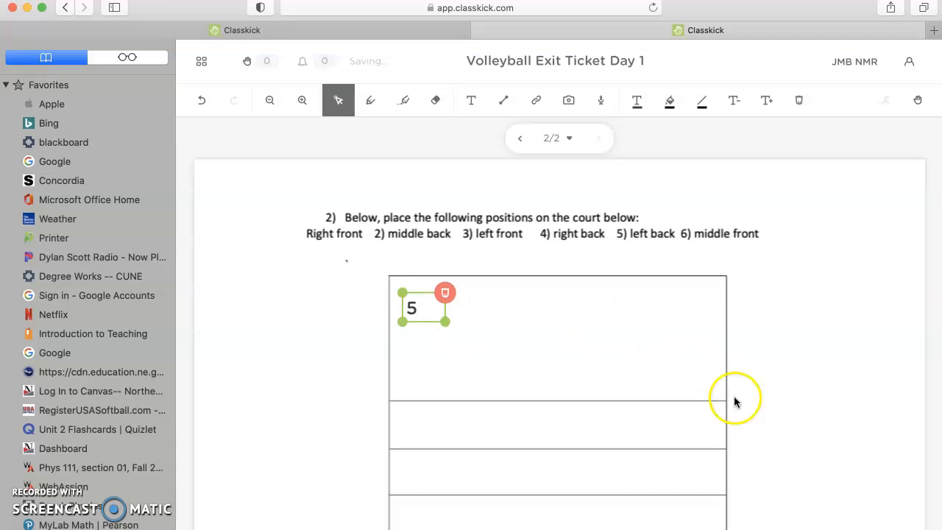
pyautogui.click(734, 402)
# - Look over the rest of slide 2 and sign the student out of the exit ticket
pyautogui.scroll(-5, 745, 401)
pyautogui.scroll(5, 745, 402)
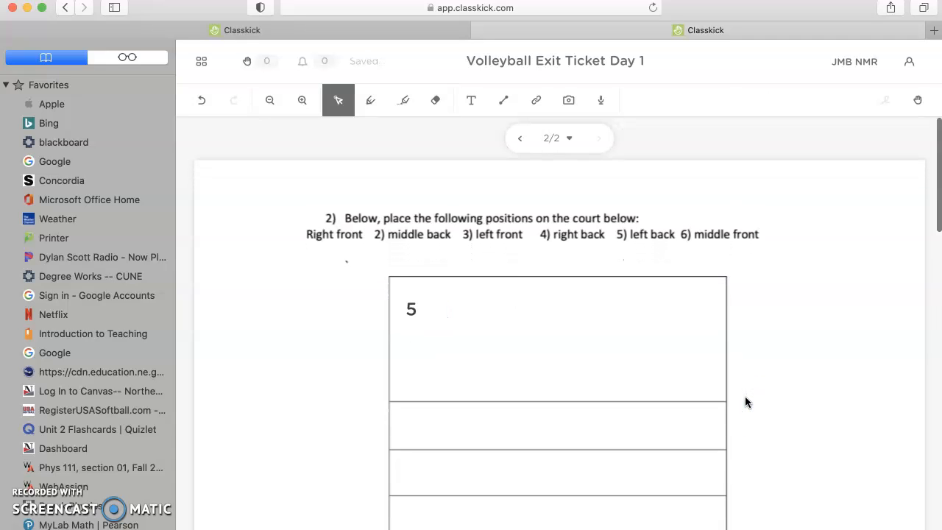
pyautogui.scroll(-2, 746, 402)
pyautogui.click(570, 140)
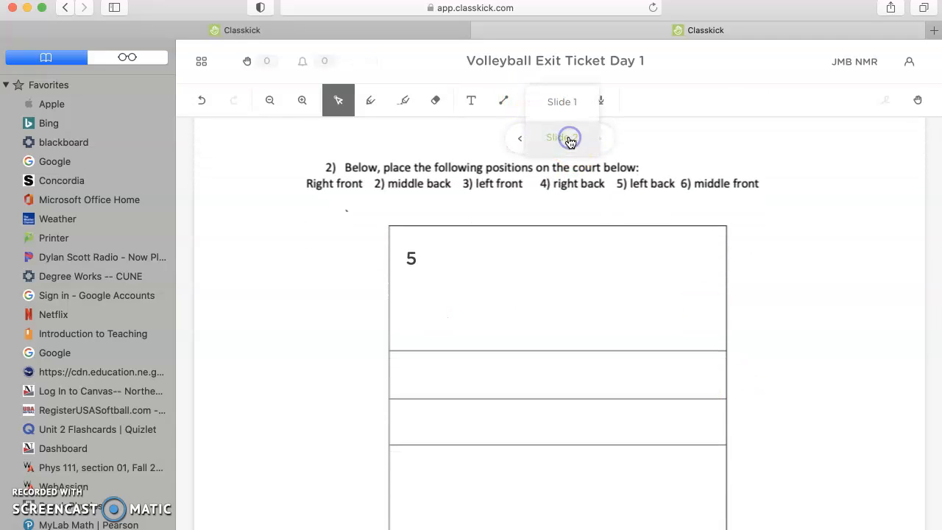
pyautogui.click(606, 145)
pyautogui.scroll(-10, 781, 317)
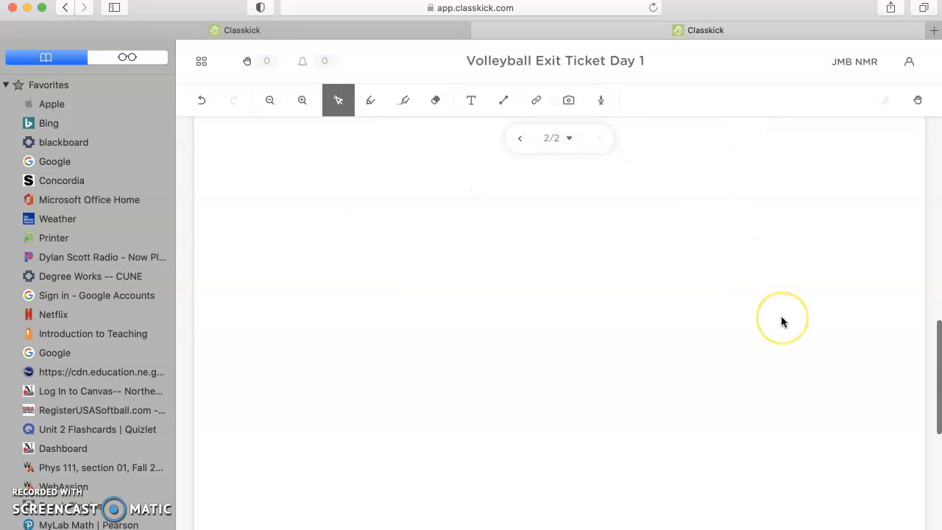
pyautogui.scroll(10, 781, 321)
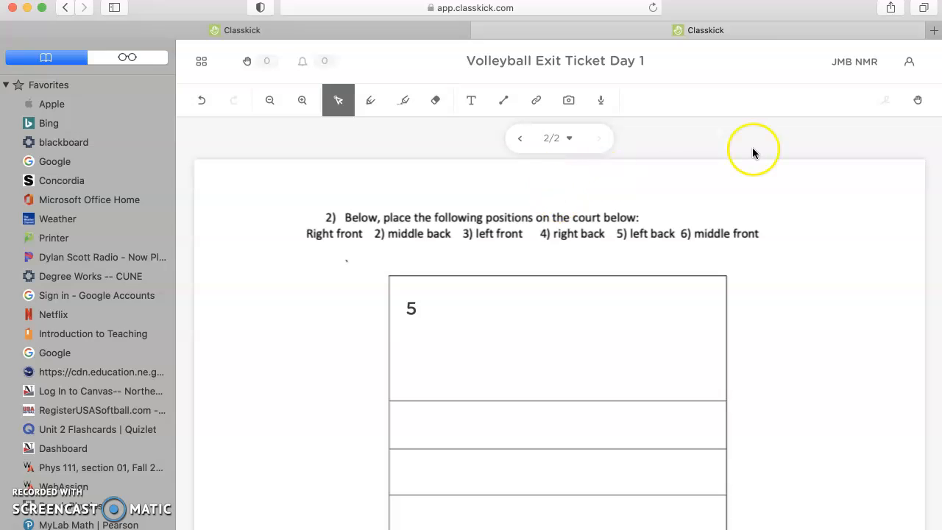
pyautogui.click(912, 59)
pyautogui.click(817, 134)
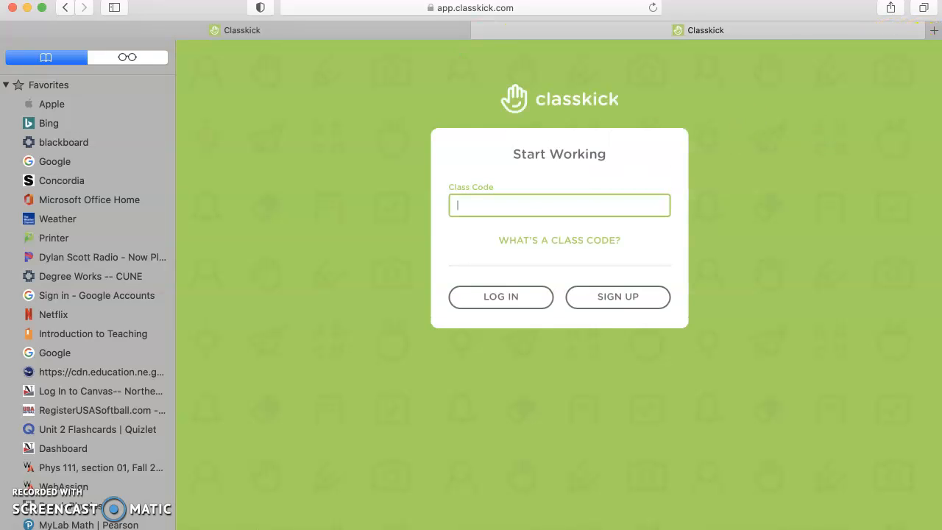
# - Switch back to the teacher's tab and sign in to the teacher account with Google
pyautogui.click(343, 30)
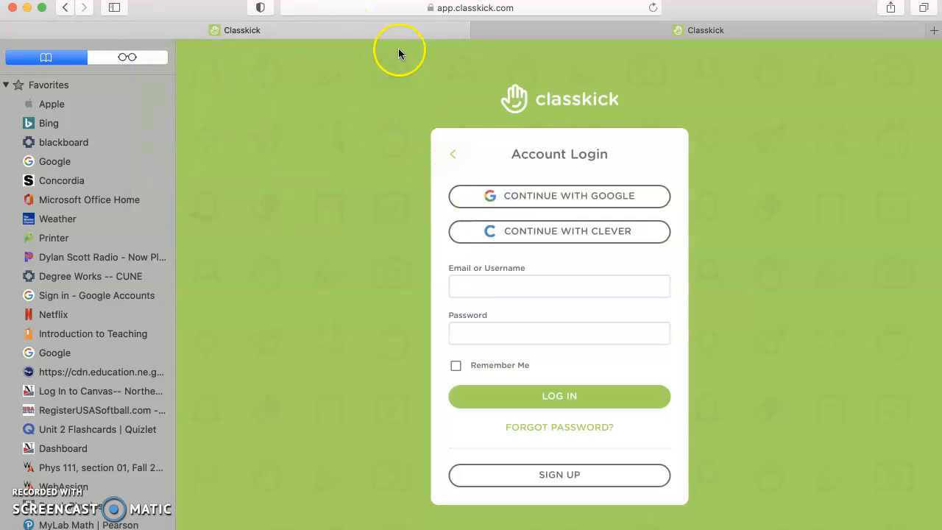
pyautogui.click(692, 29)
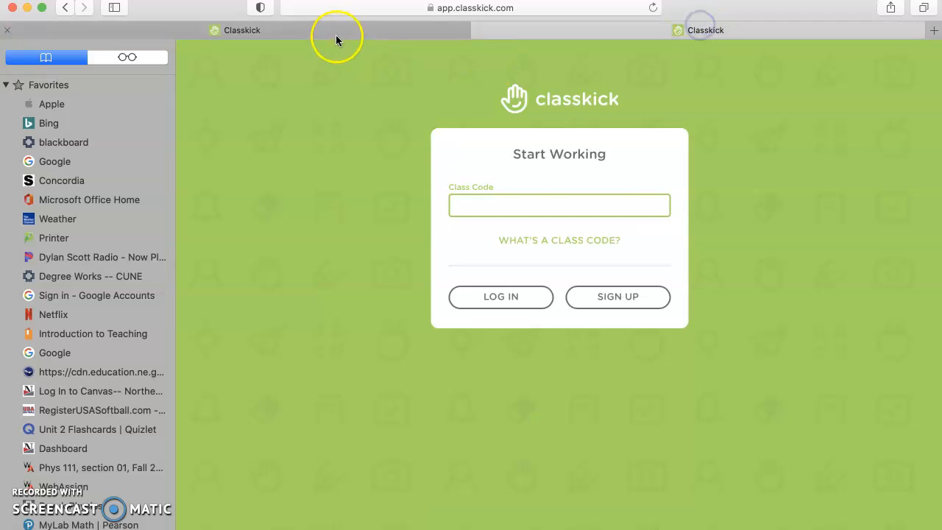
pyautogui.click(336, 33)
pyautogui.click(557, 195)
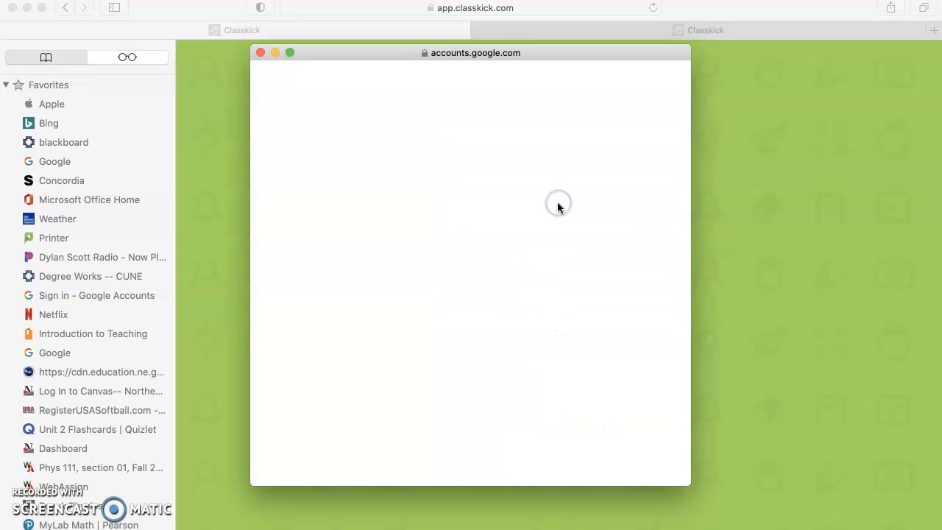
pyautogui.click(413, 236)
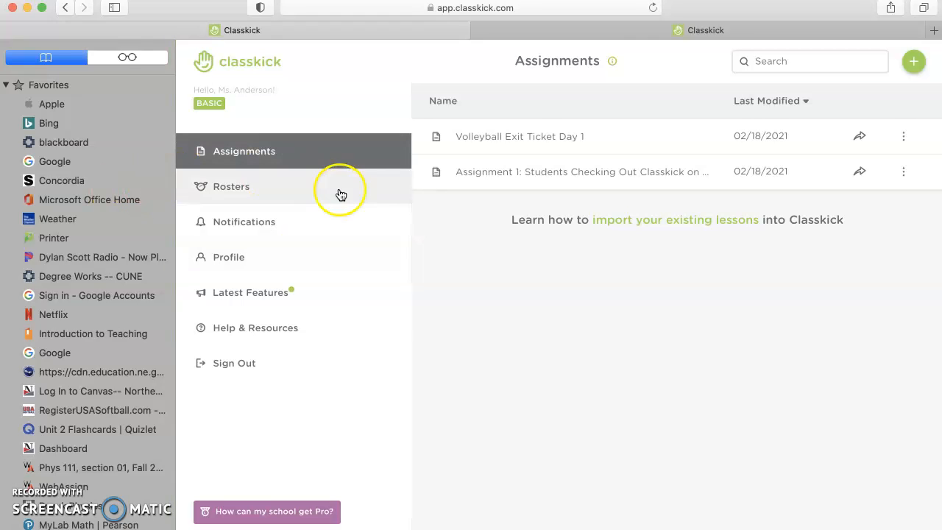
# - Open the Volleyball Exit Ticket Day 1 assignment and look through slides 2 and 1 in the slide editor
pyautogui.click(595, 139)
pyautogui.click(484, 305)
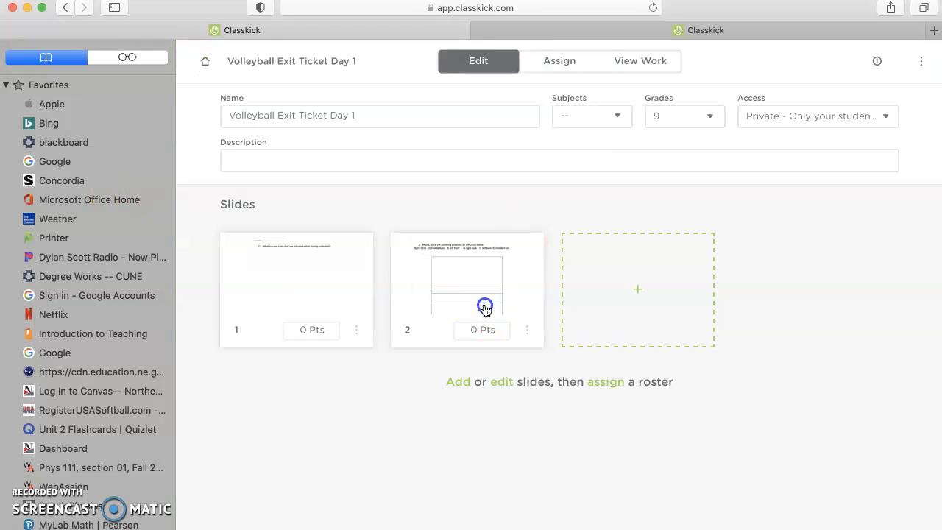
pyautogui.scroll(10, 501, 397)
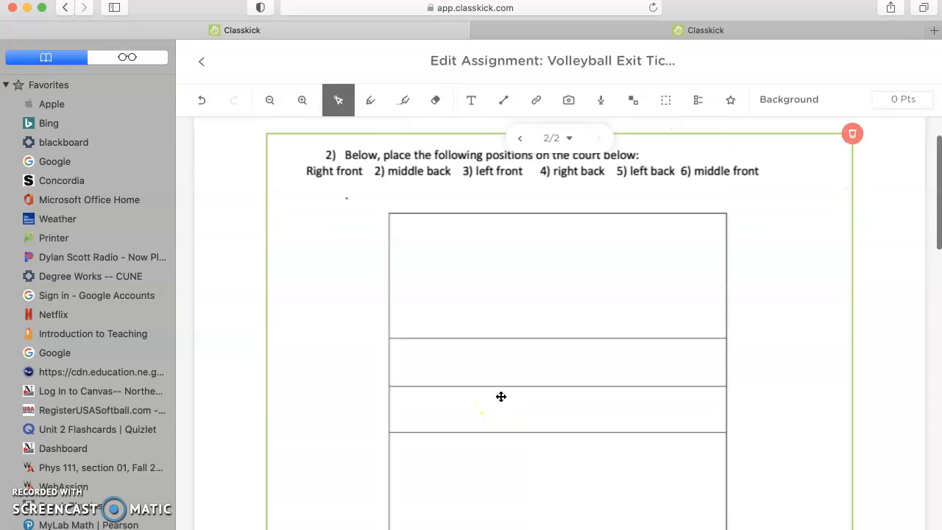
pyautogui.click(200, 61)
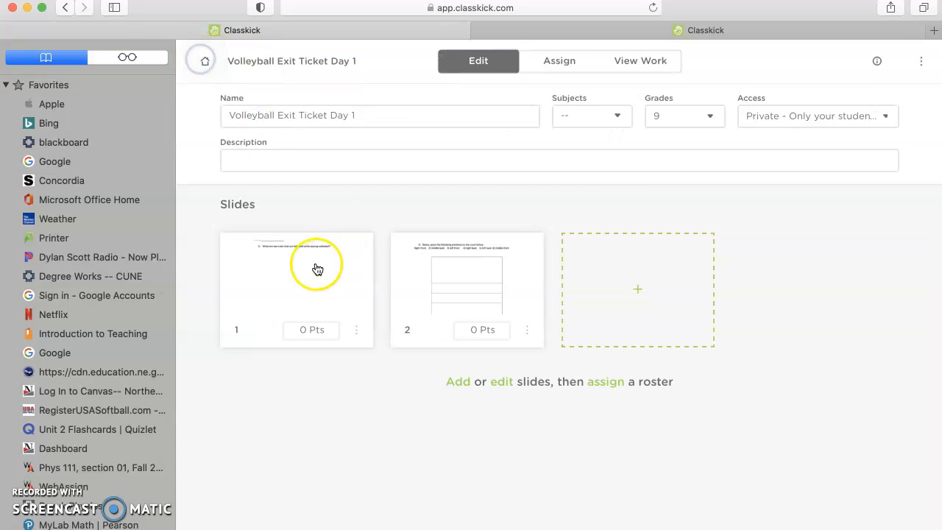
pyautogui.click(306, 267)
pyautogui.scroll(-3, 593, 343)
pyautogui.scroll(3, 592, 337)
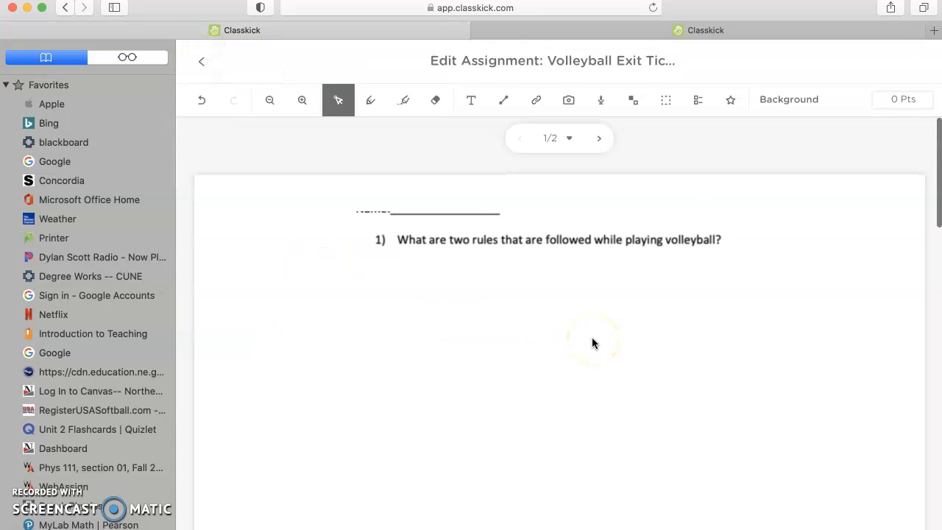
pyautogui.click(196, 69)
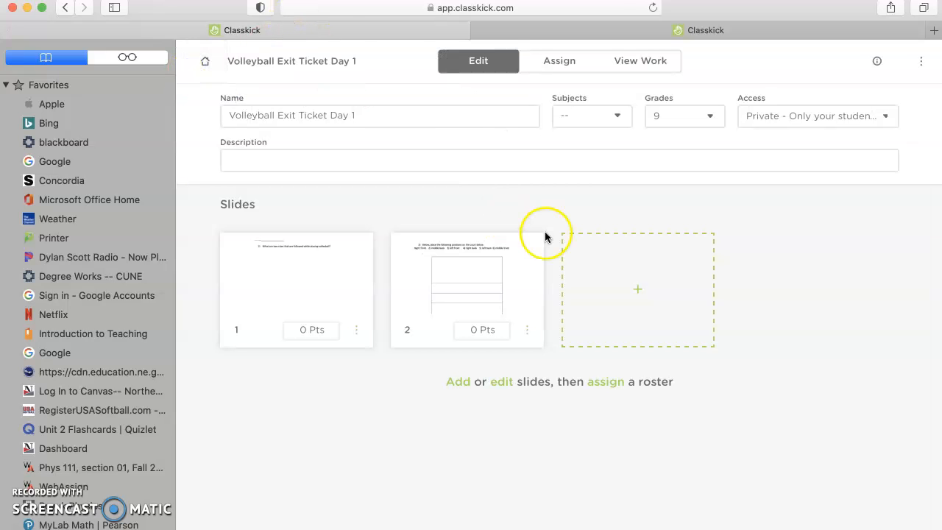
# - View the submitted work, review Example Student's answers on slides 1 and 2, and leave the review
pyautogui.click(579, 68)
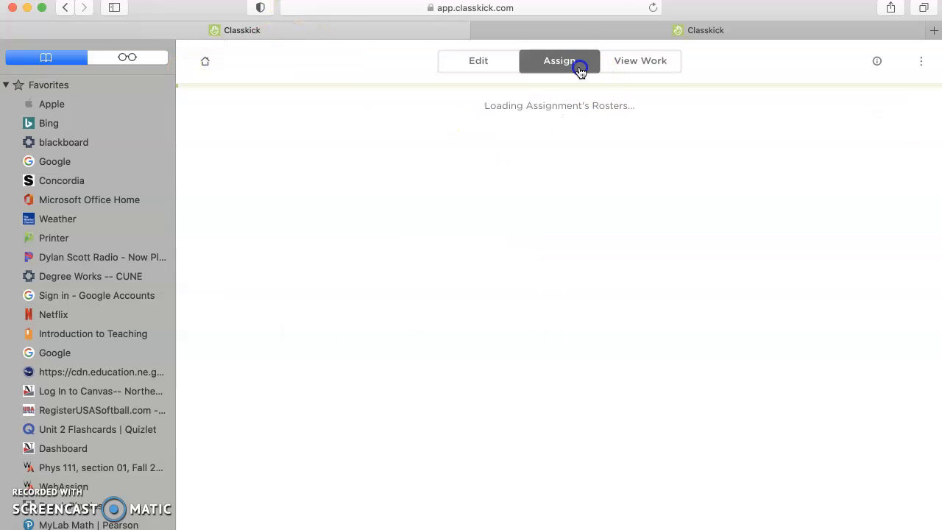
pyautogui.click(639, 69)
pyautogui.click(246, 218)
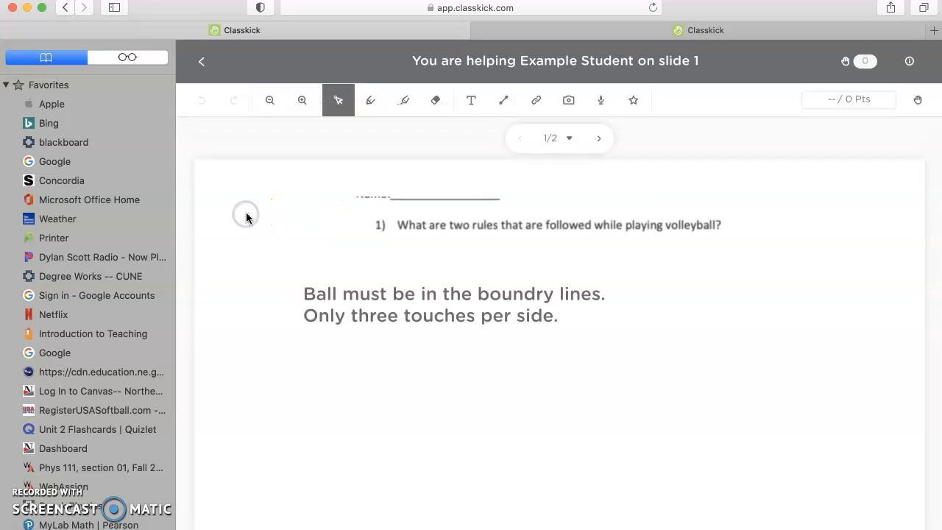
pyautogui.click(597, 140)
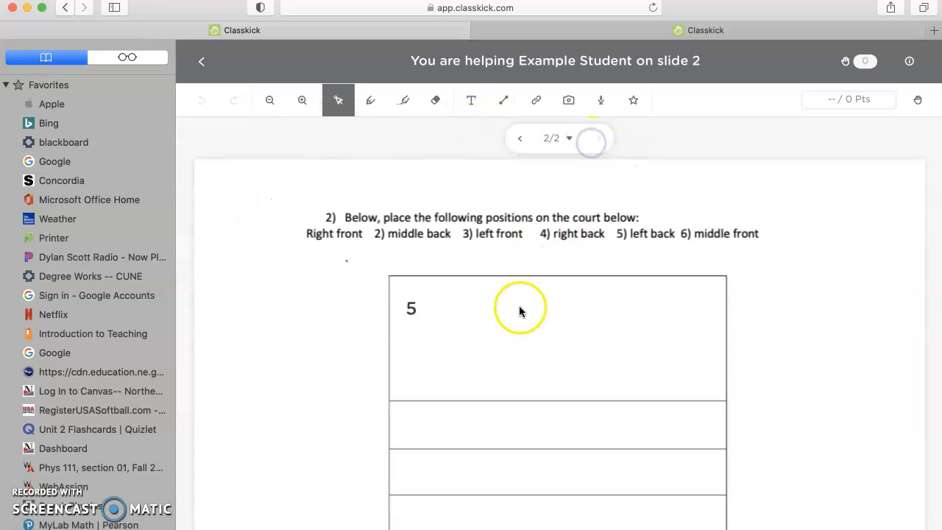
pyautogui.scroll(-1, 518, 306)
pyautogui.scroll(-12, 574, 254)
pyautogui.scroll(13, 574, 254)
pyautogui.click(201, 62)
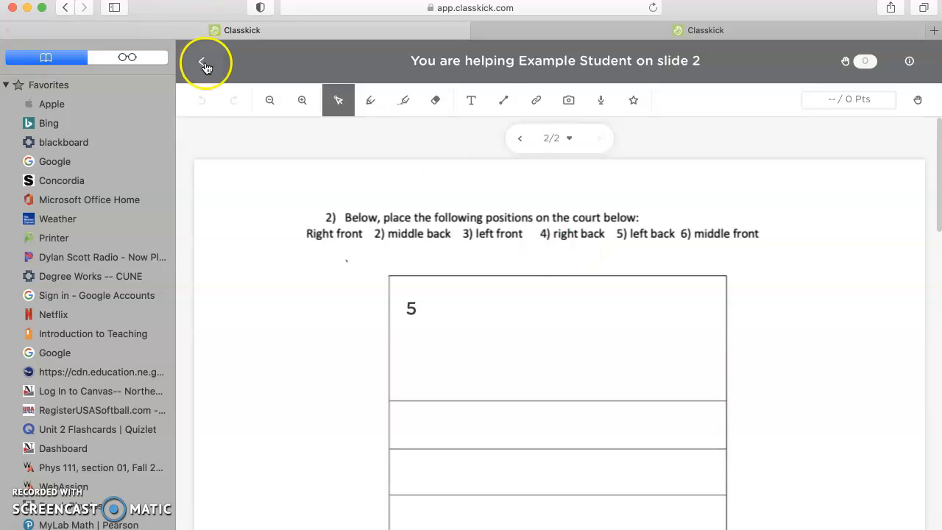